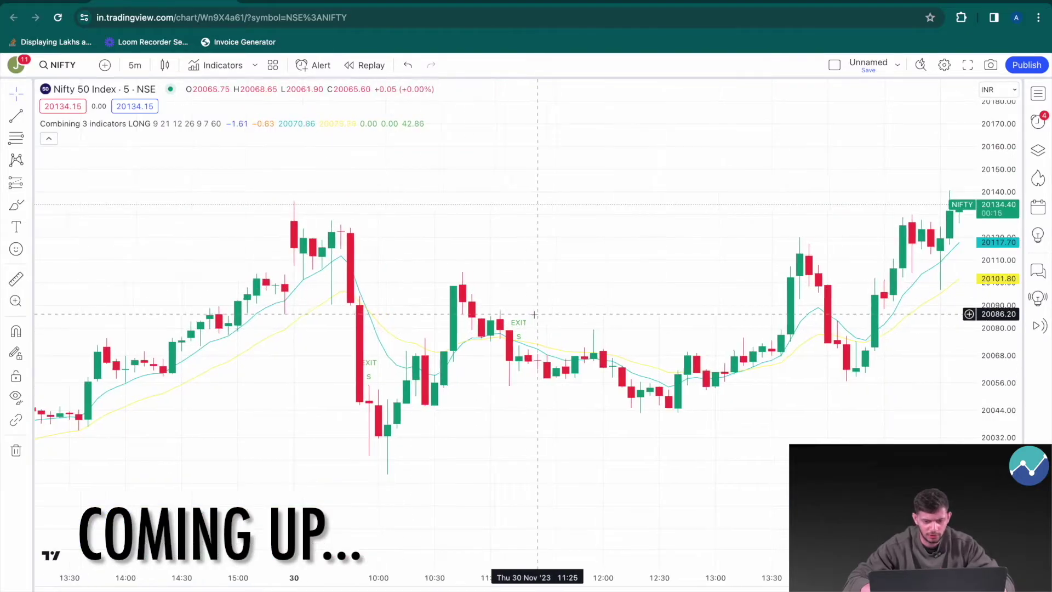
Add two Moving Average Exponential indicators to the Nifty 50 chart from an 'ema' search.
scroll(512, 332, up, 3)
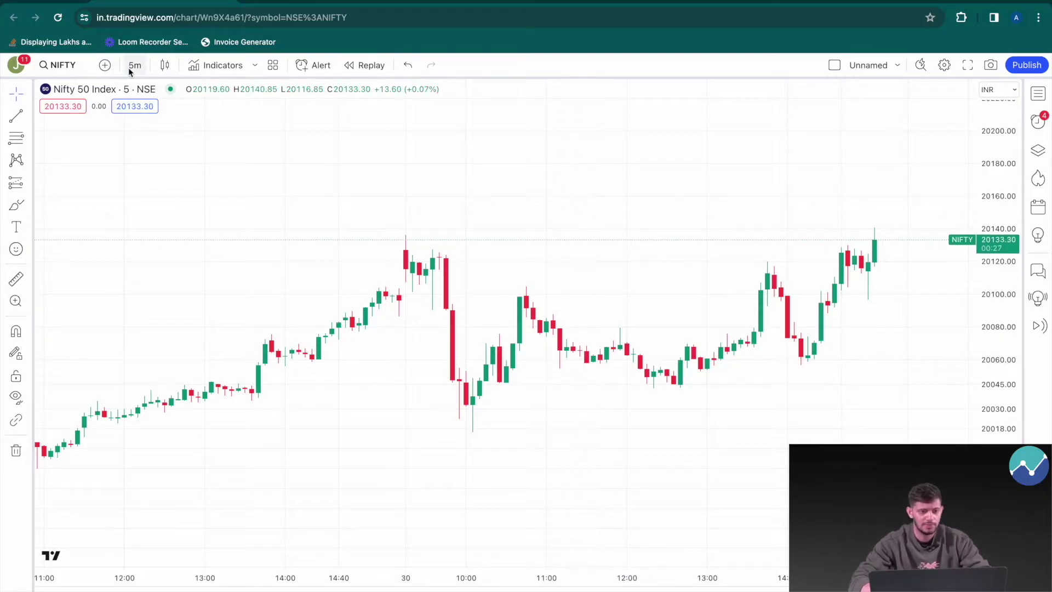
click(203, 65)
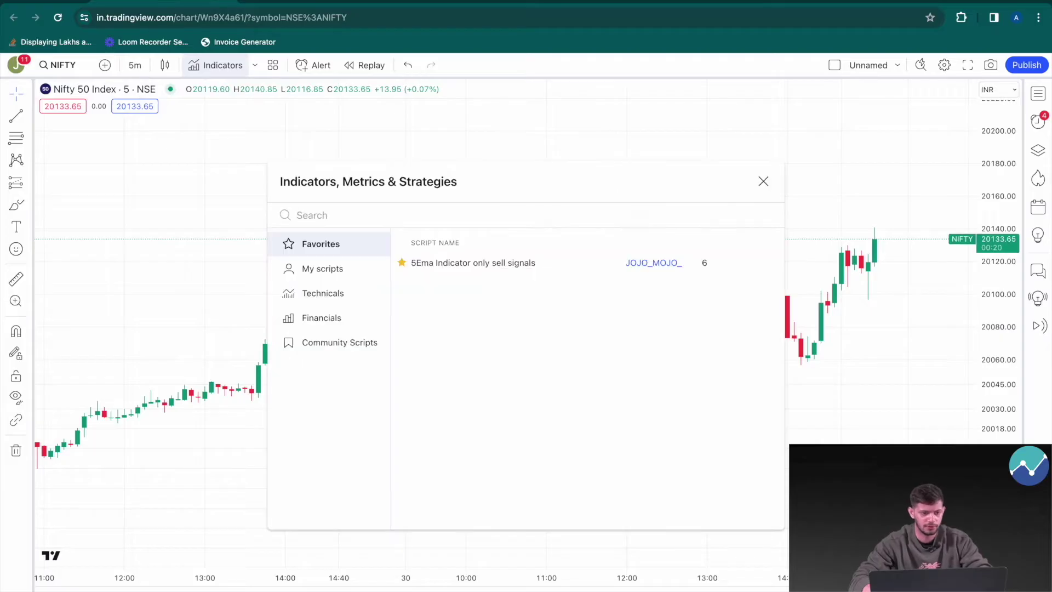
click(216, 67)
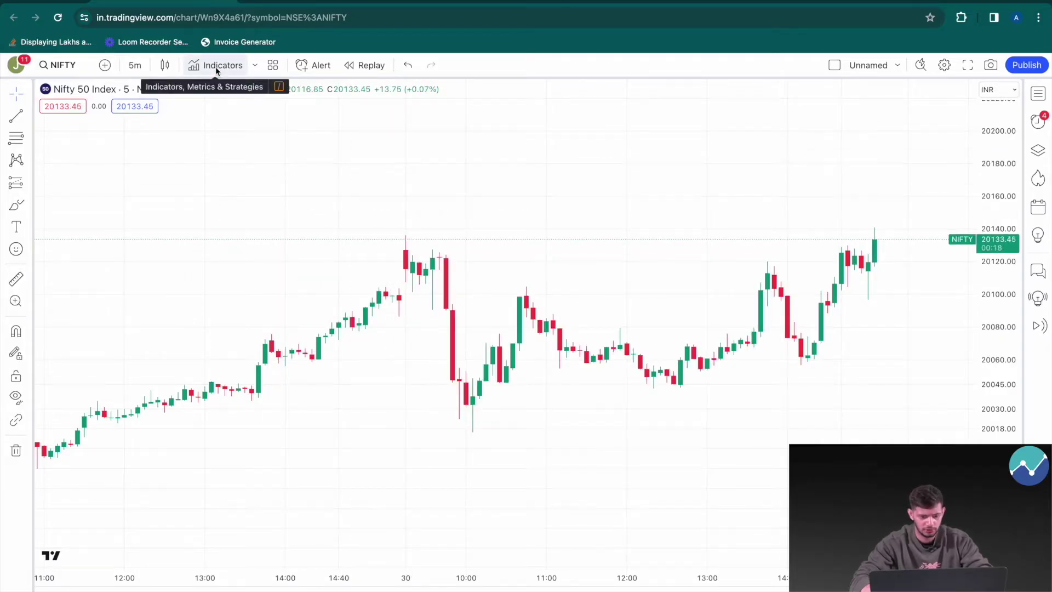
click(216, 67)
text(ema)
scroll(524, 377, down, 3)
scroll(524, 382, down, 4)
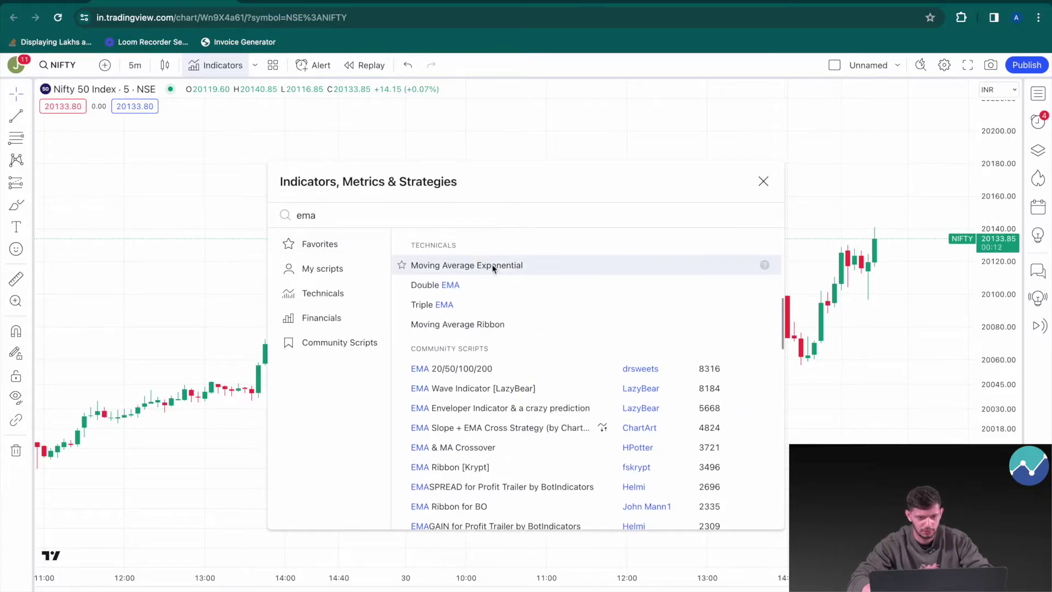
click(492, 265)
click(482, 260)
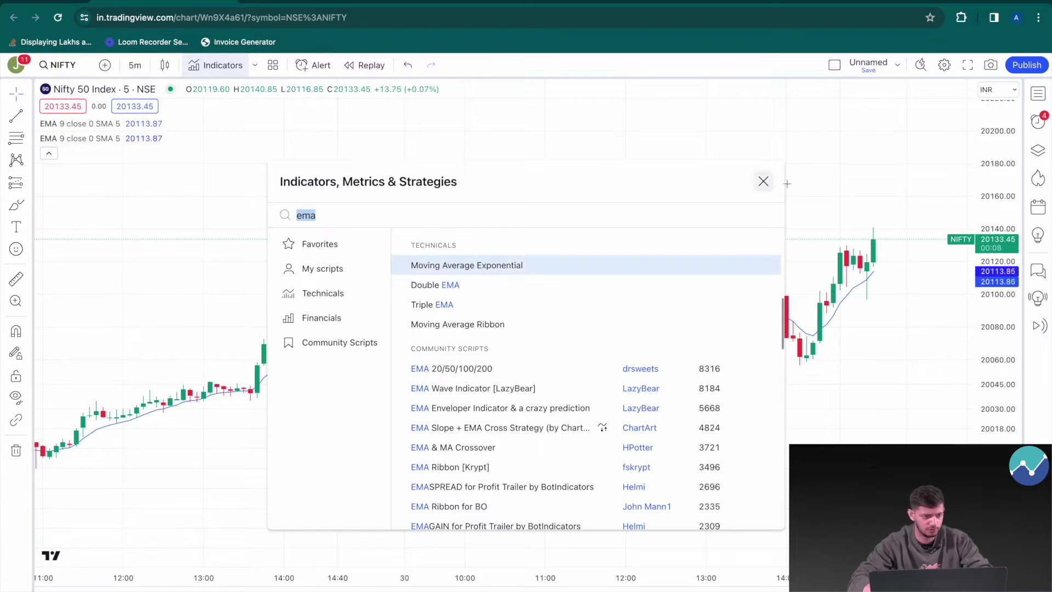
click(763, 181)
Set the second EMA's length to 21 and bring up its settings to colour it orange.
mouse_move(110, 123)
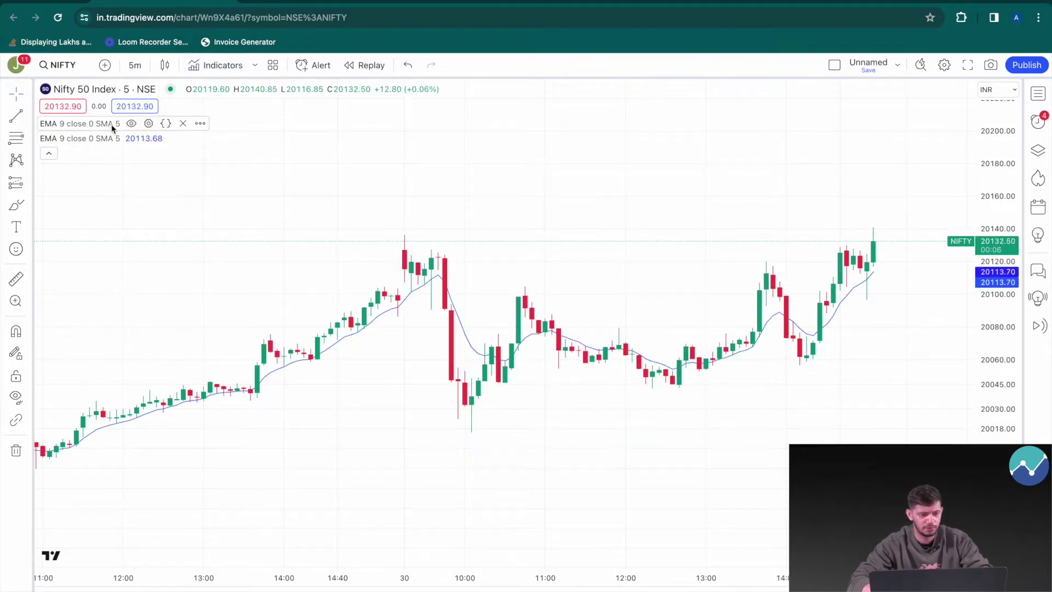
mouse_move(113, 142)
click(146, 138)
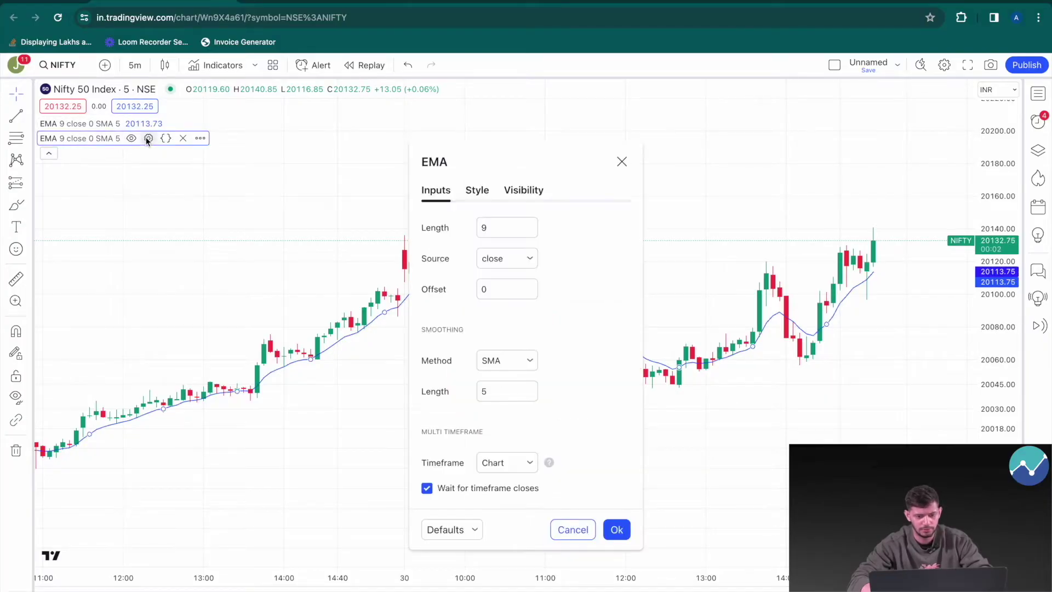
double_click(493, 234)
text(21)
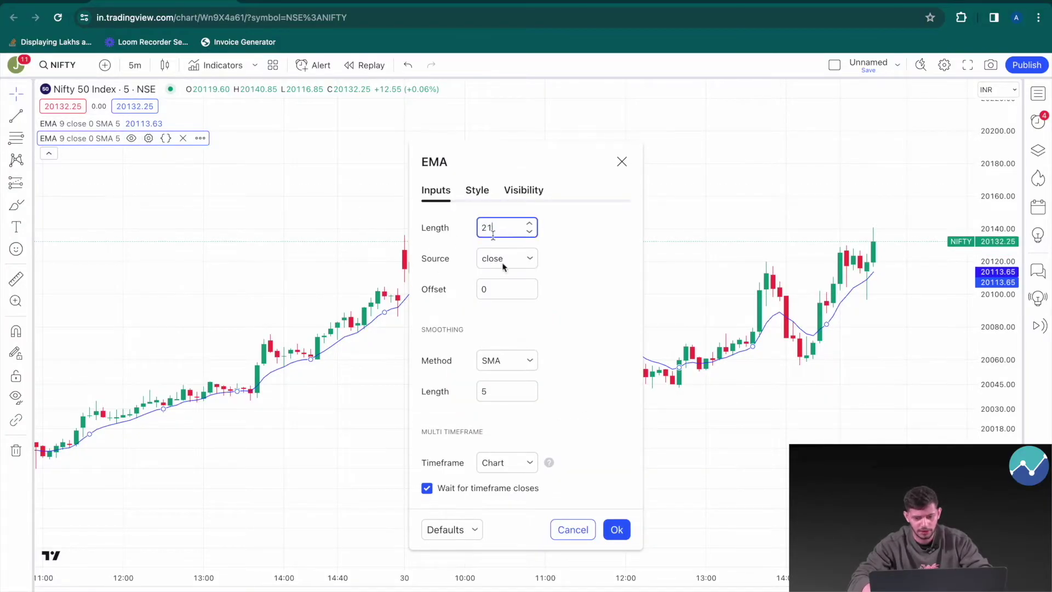
click(618, 530)
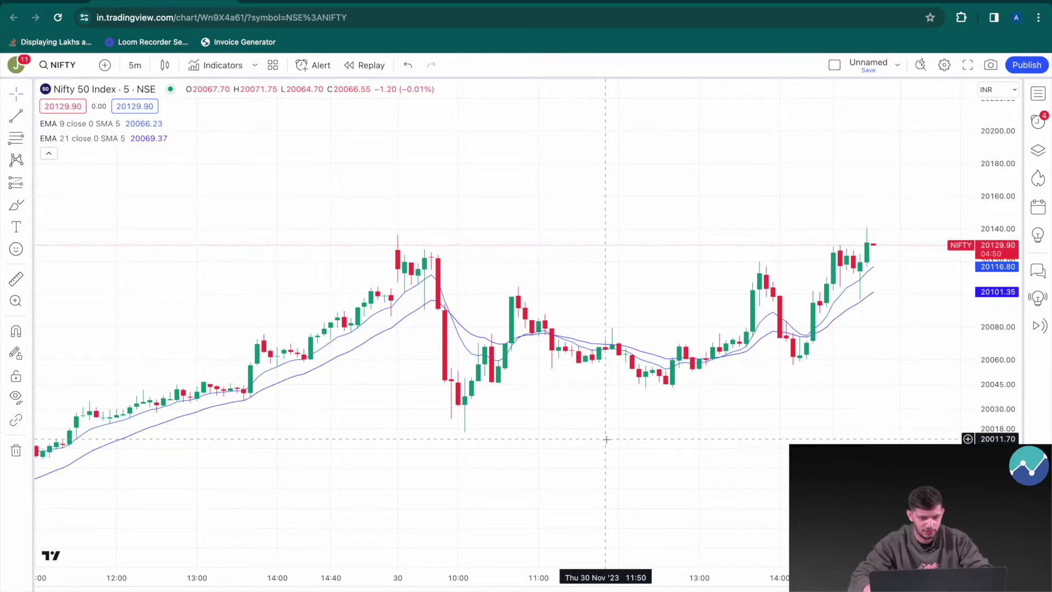
double_click(329, 365)
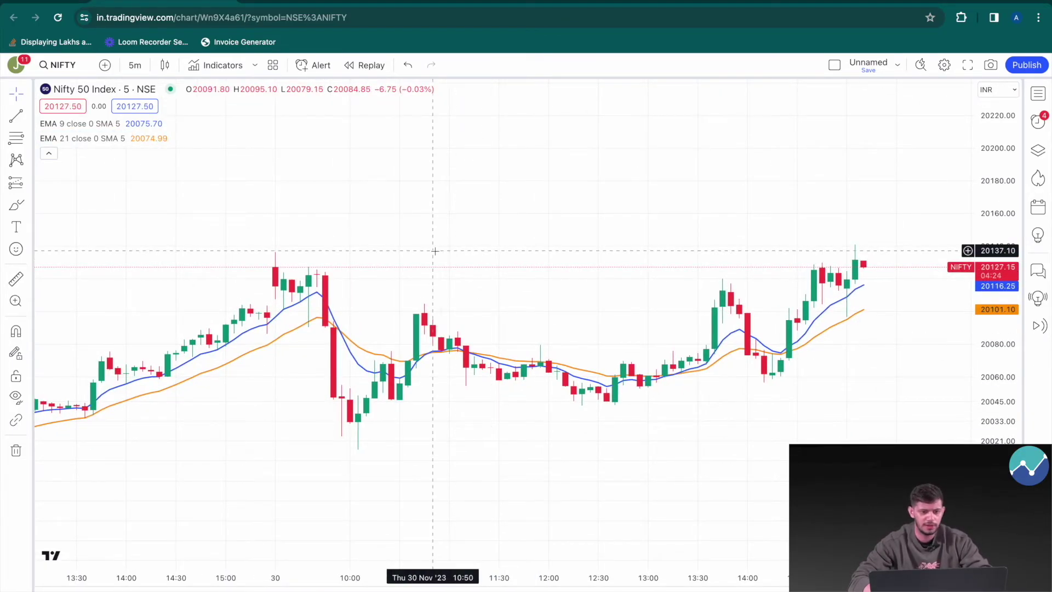
Add the MACD pane below the chart, shrinking it so the price pane is larger.
click(217, 66)
text(MACSD)
key(BackSpace)
key(BackSpace)
text(D)
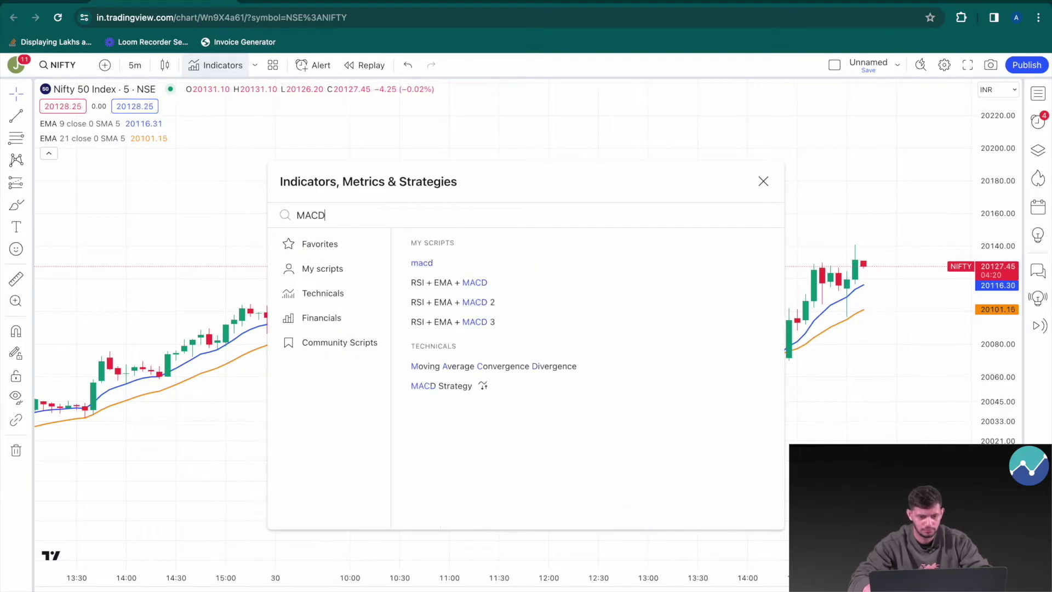
scroll(545, 430, down, 2)
scroll(544, 430, up, 2)
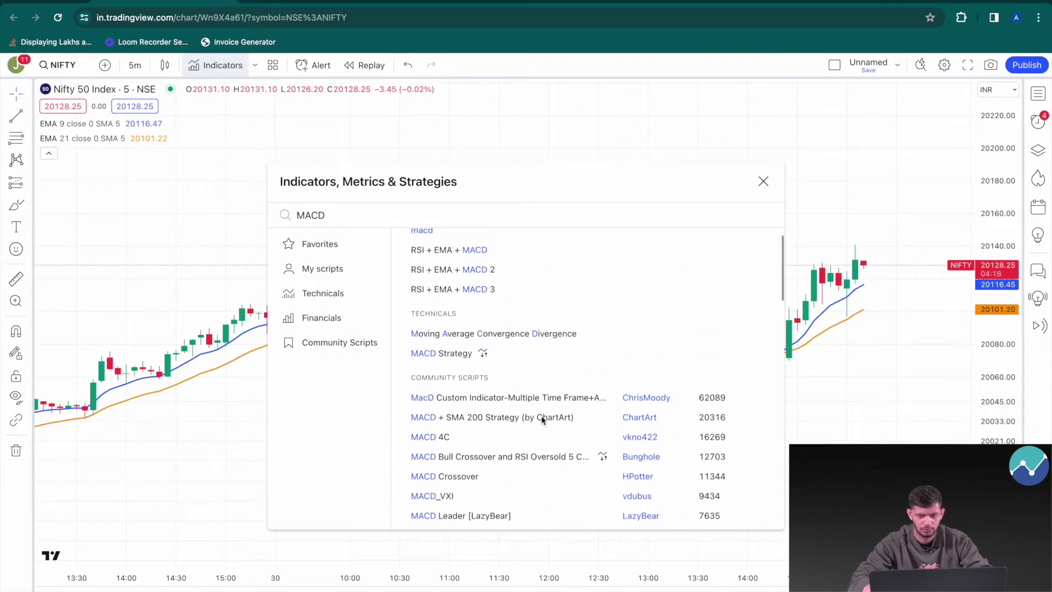
click(535, 334)
click(762, 180)
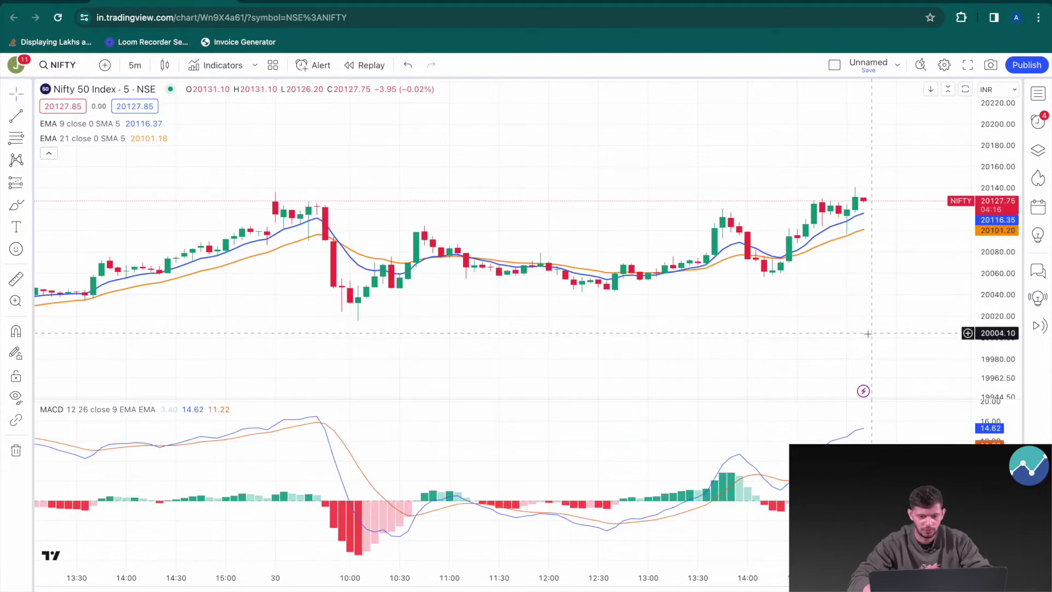
drag(650, 396, 644, 434)
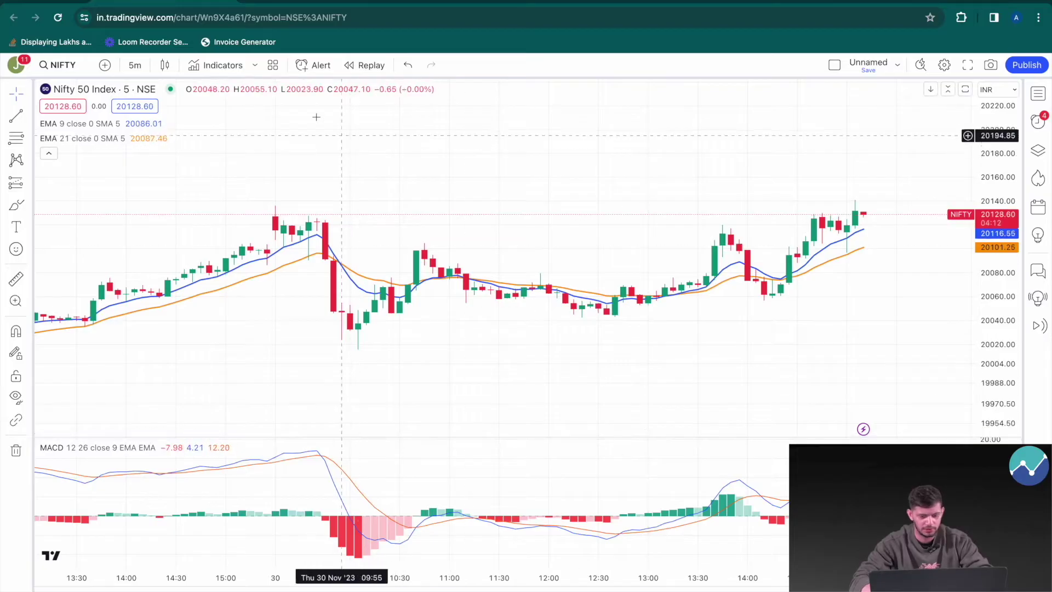
Add the Relative Strength Index pane from an 'RSI' search.
click(219, 66)
text(RSI)
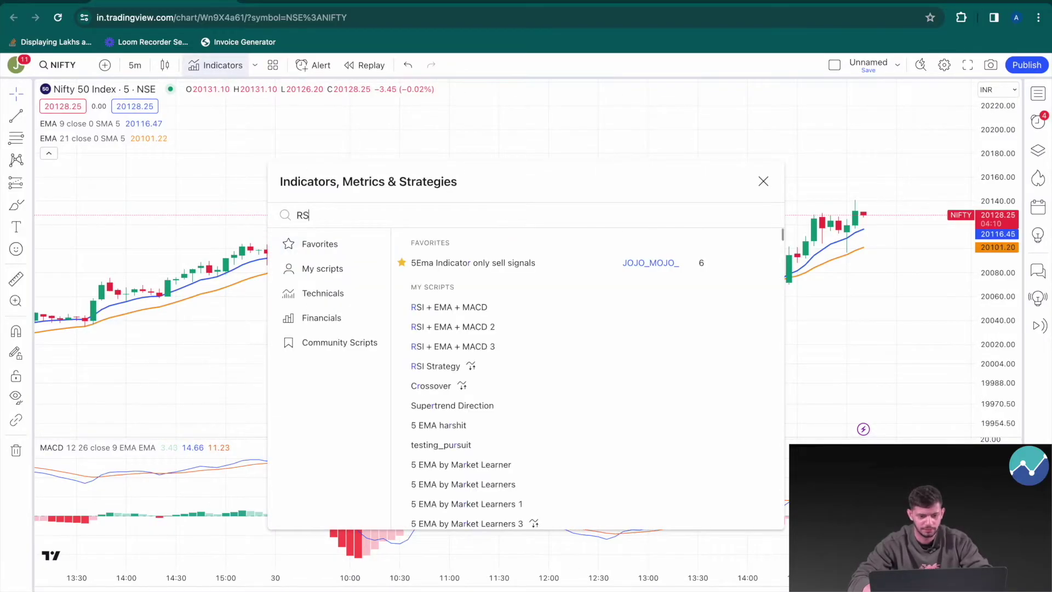
click(574, 366)
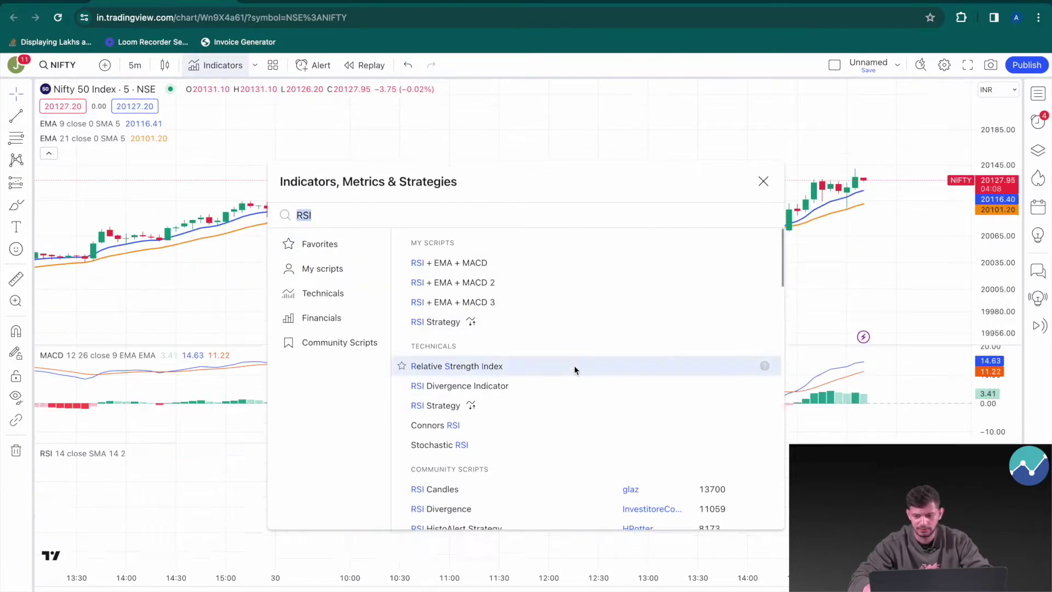
key(Escape)
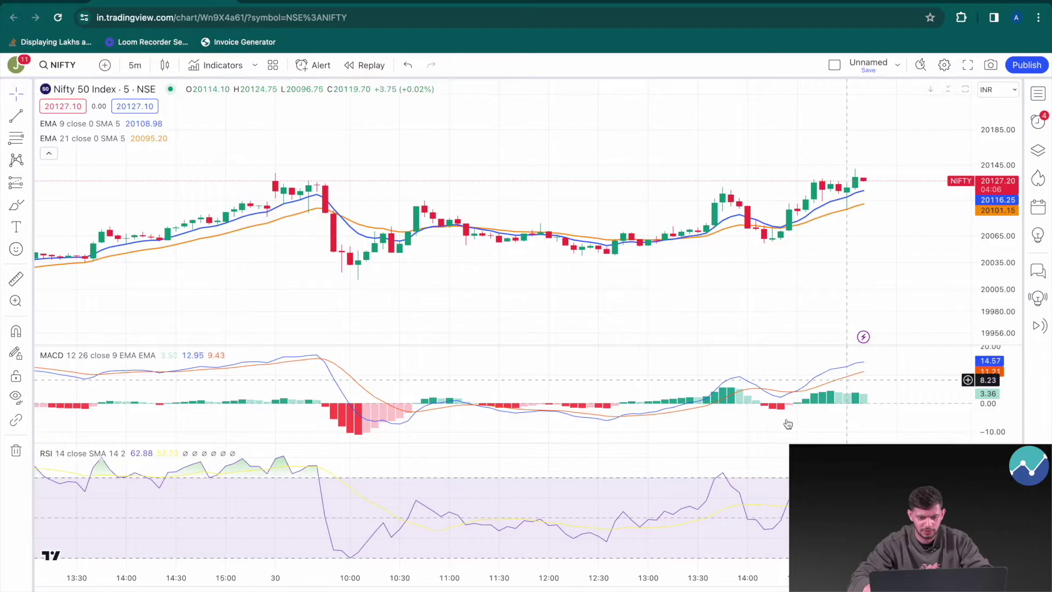
Change the RSI upper band from 70 to 80.
double_click(544, 481)
scroll(511, 287, down, 3)
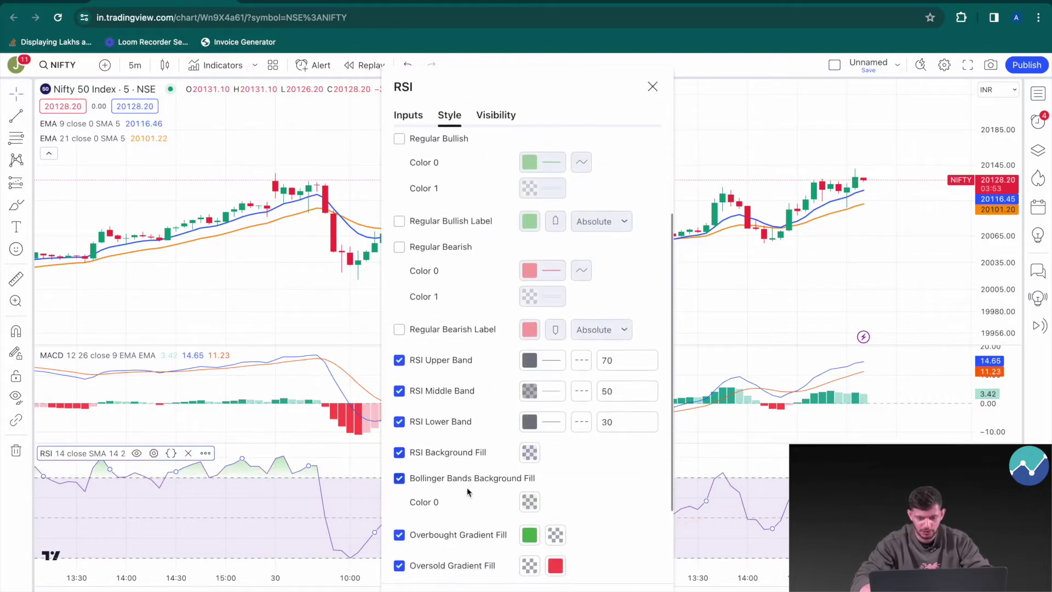
click(607, 360)
key(BackSpace)
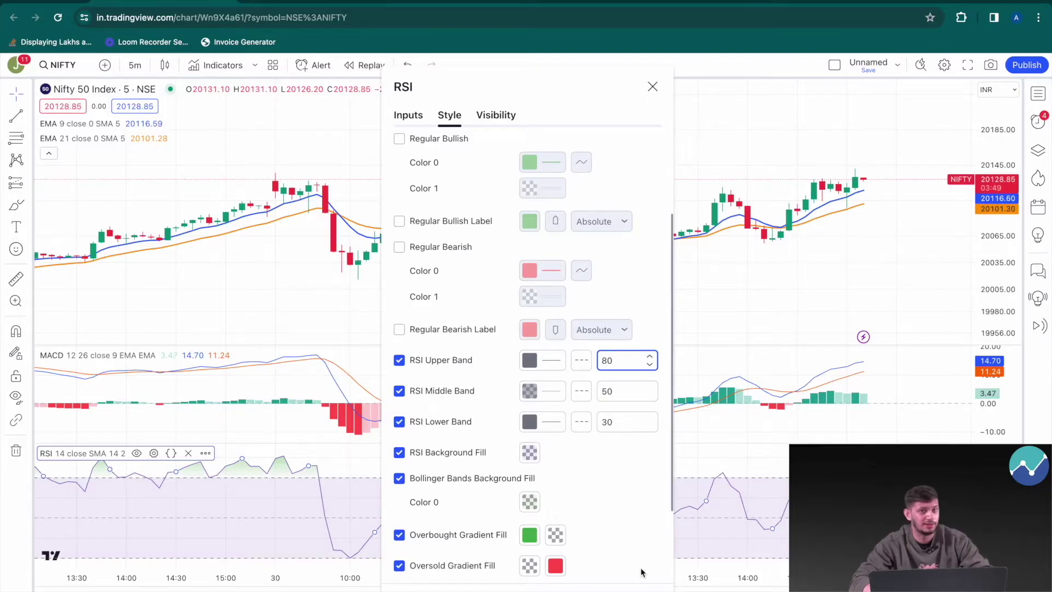
scroll(641, 548, down, 2)
key(Return)
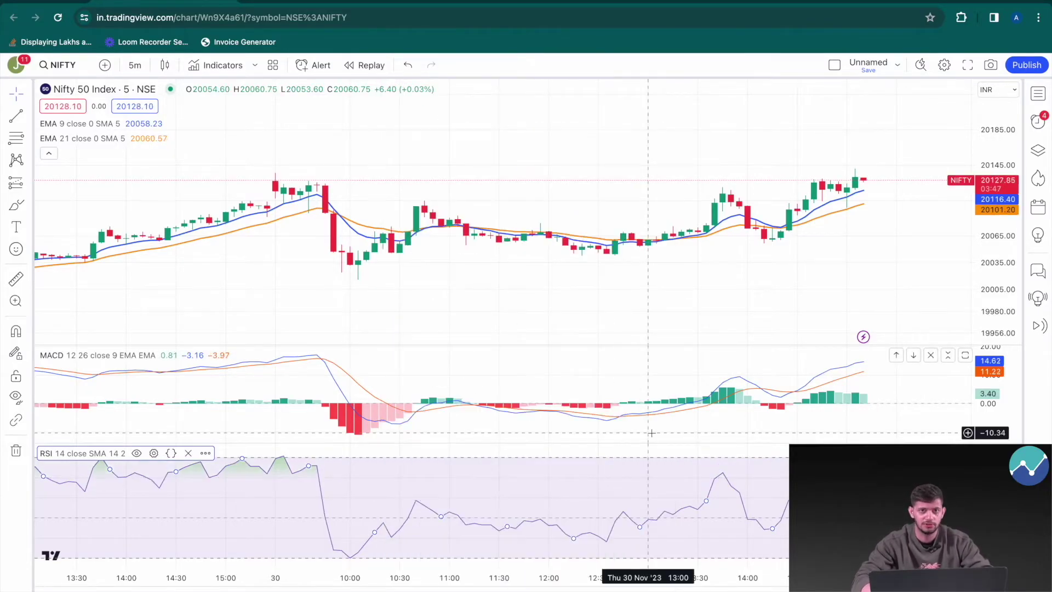
scroll(272, 244, up, 3)
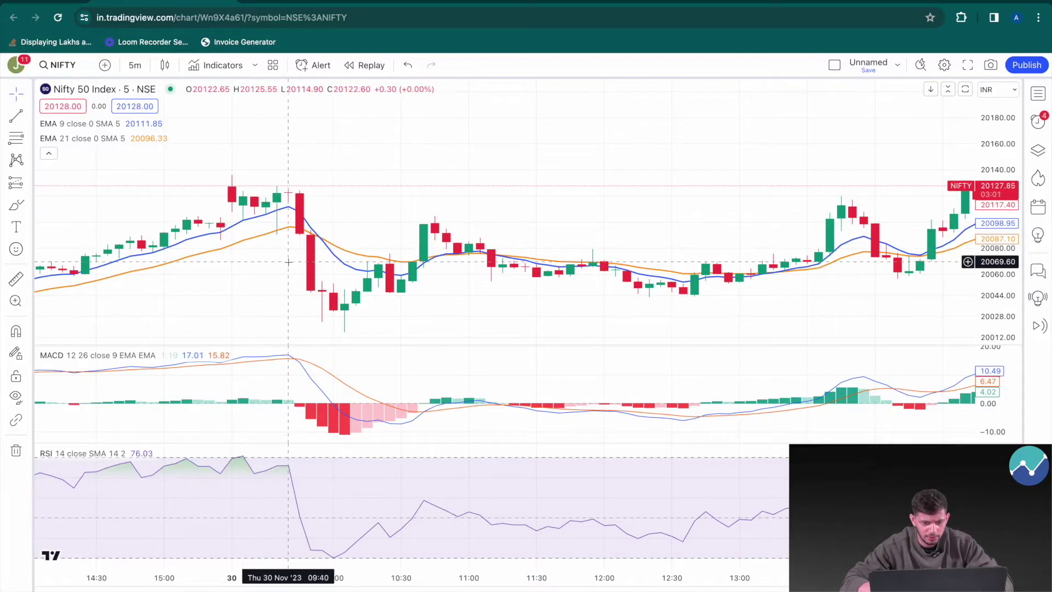
scroll(423, 270, up, 2)
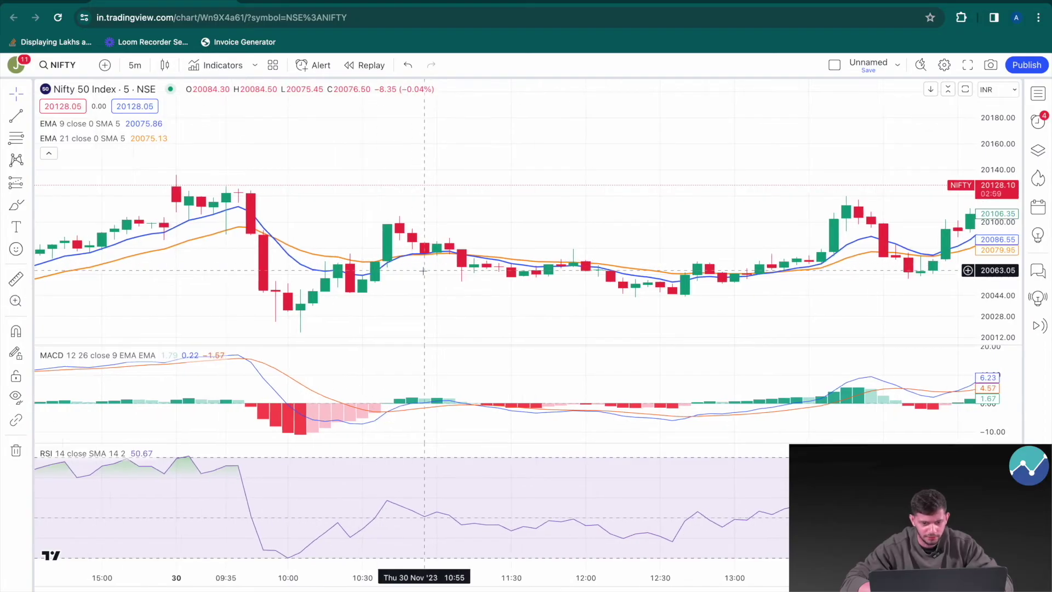
drag(1003, 323, 1003, 252)
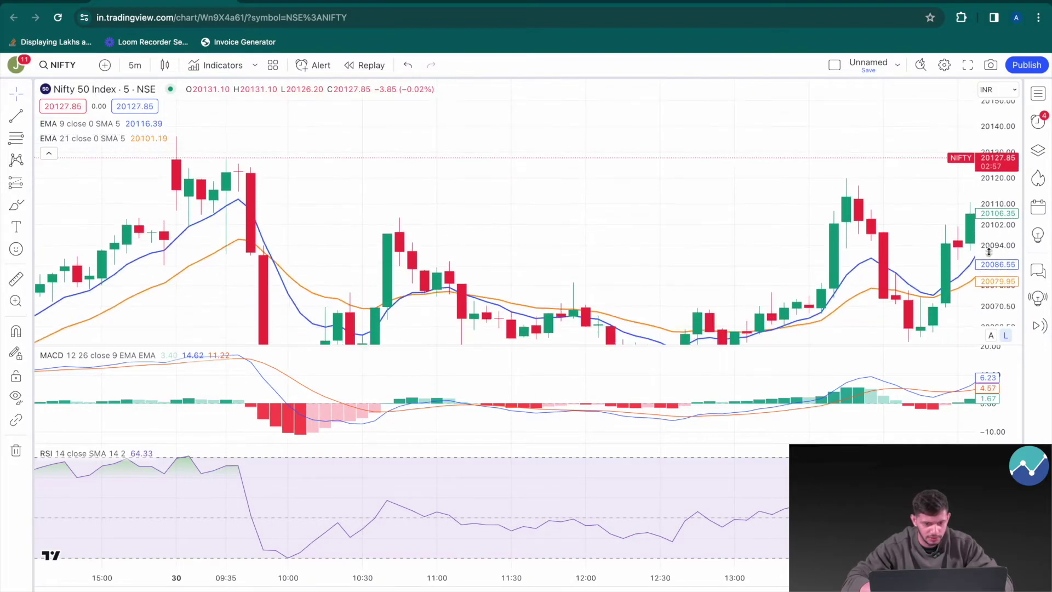
drag(524, 187, 522, 86)
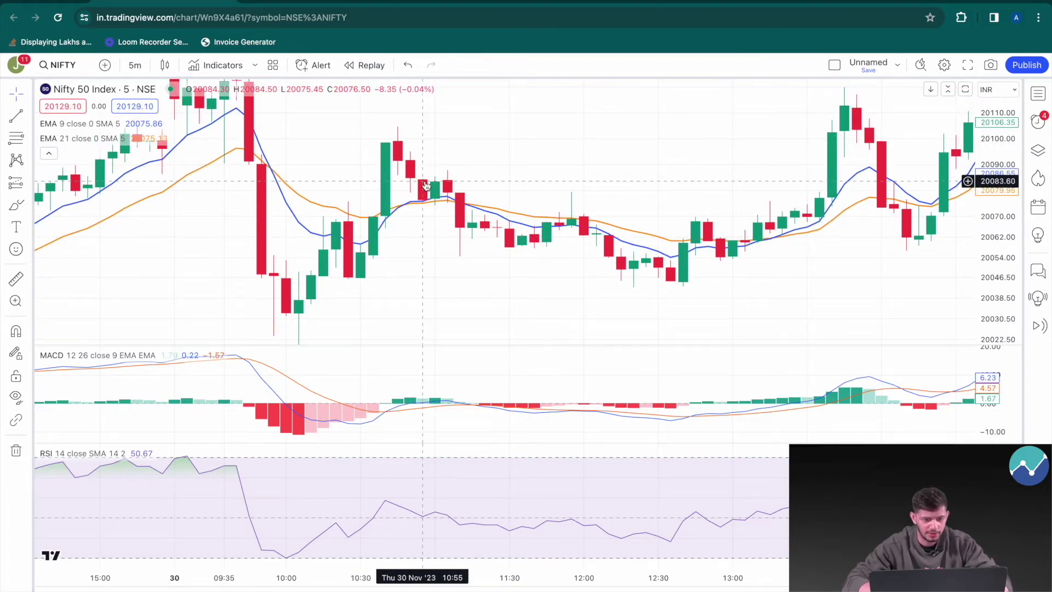
click(411, 403)
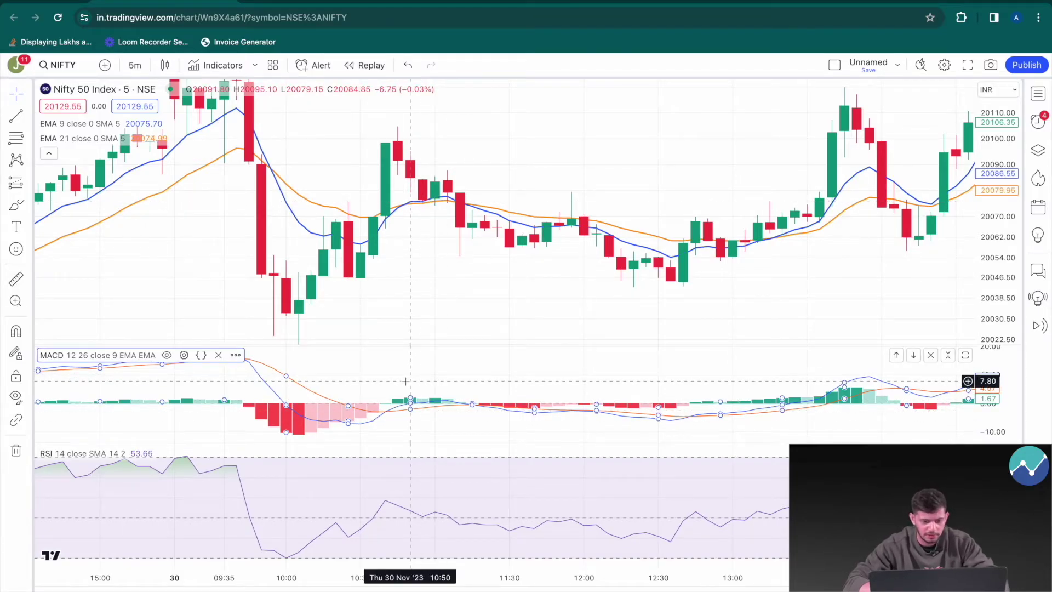
click(407, 424)
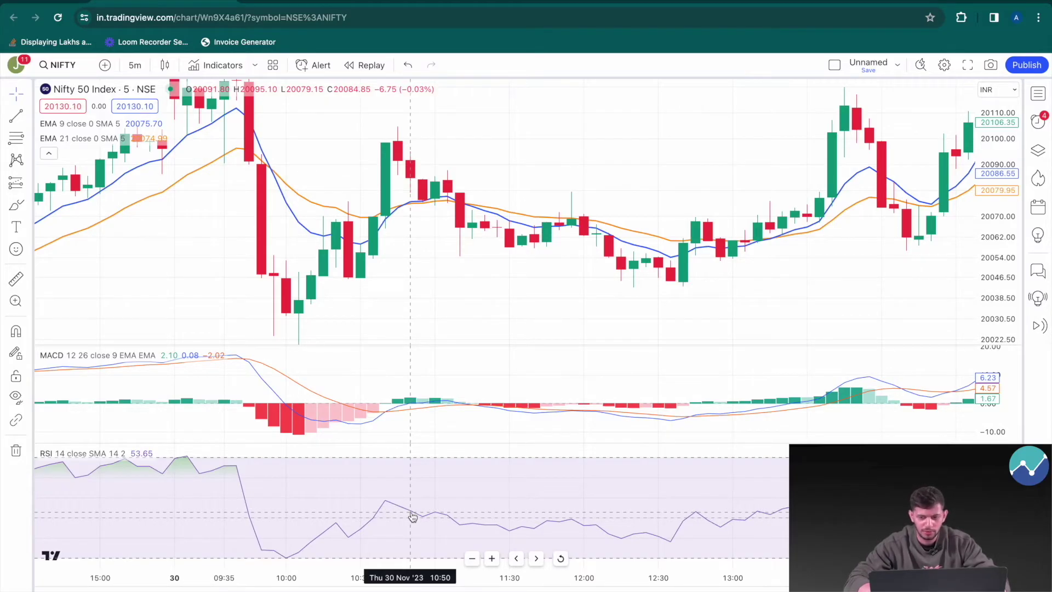
scroll(482, 236, down, 3)
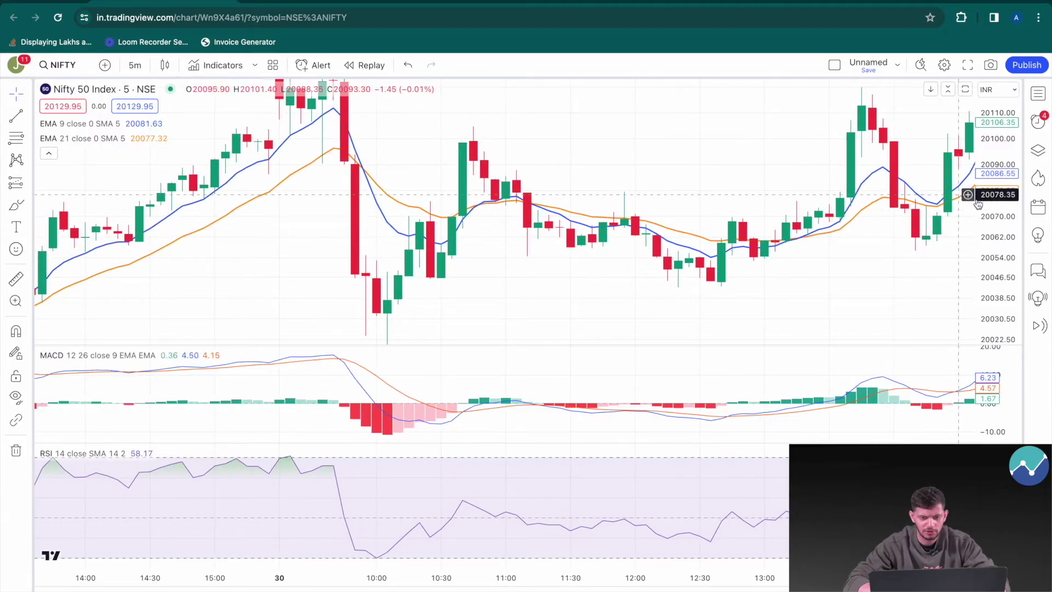
scroll(791, 298, down, 3)
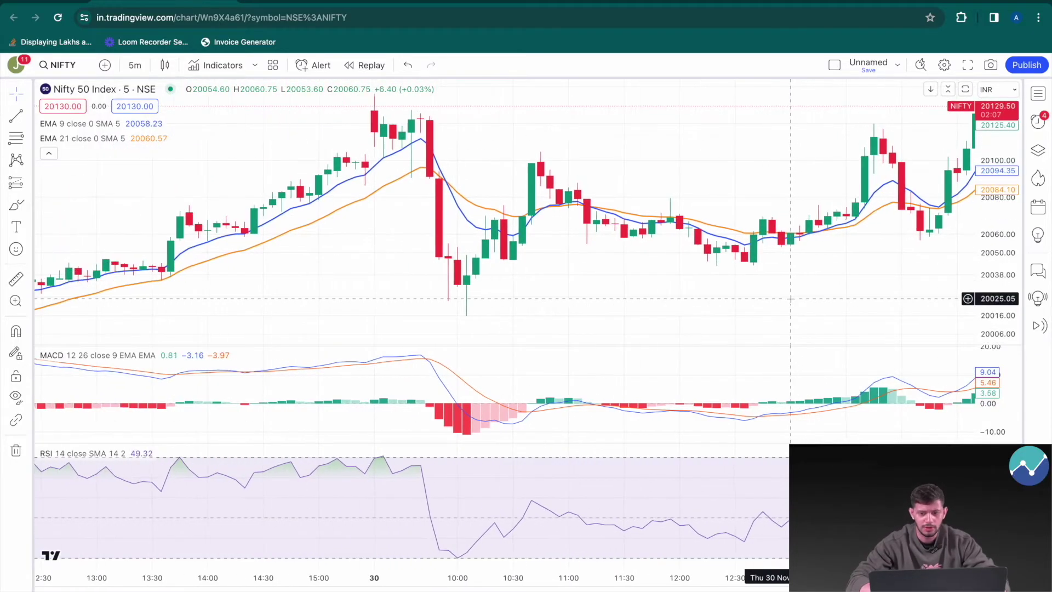
drag(789, 299, 710, 317)
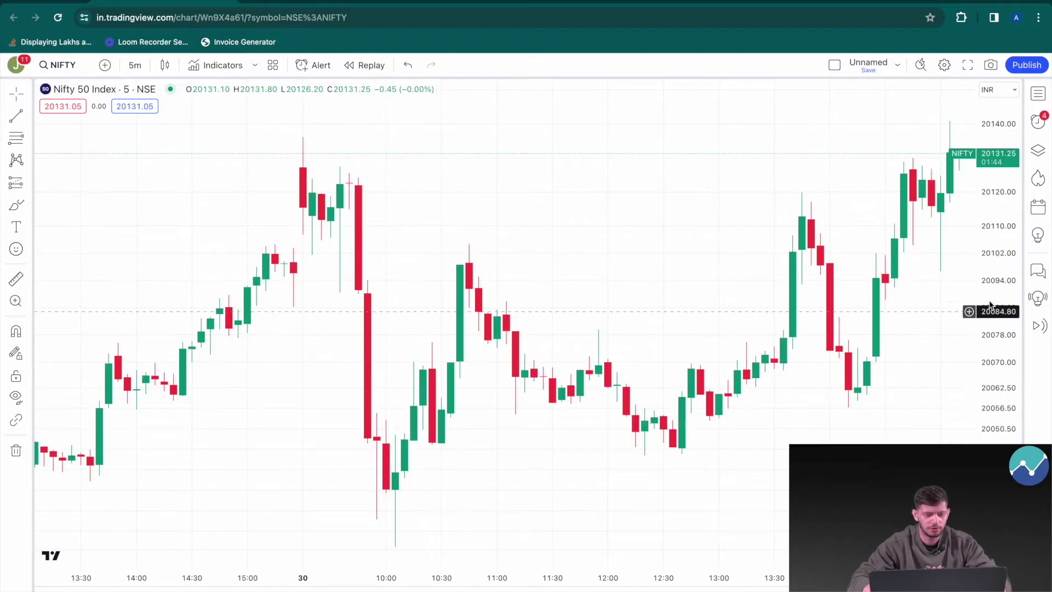
drag(990, 304, 1006, 418)
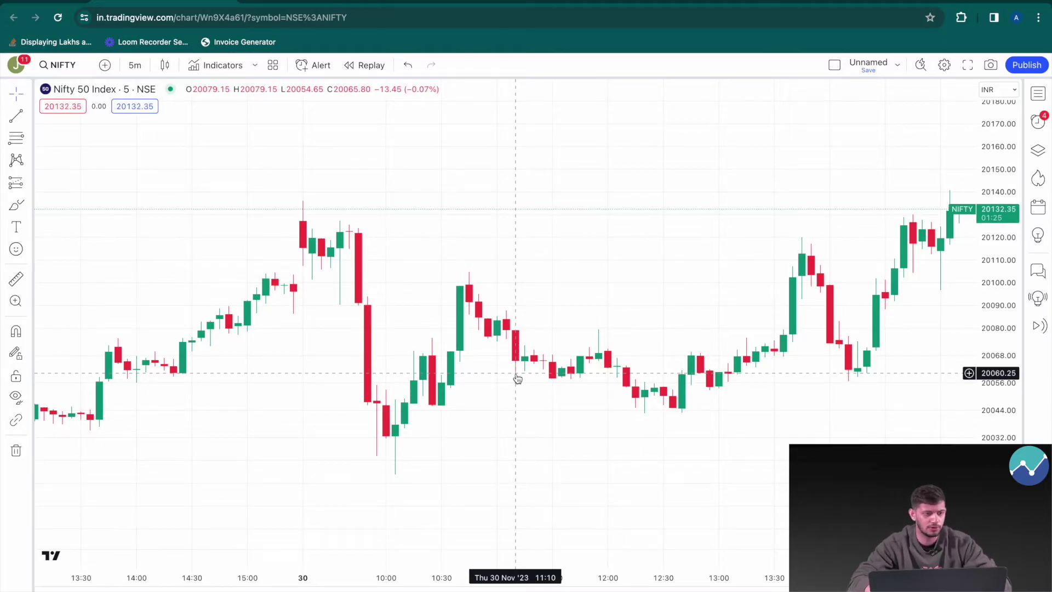
key(ctrl+Tab)
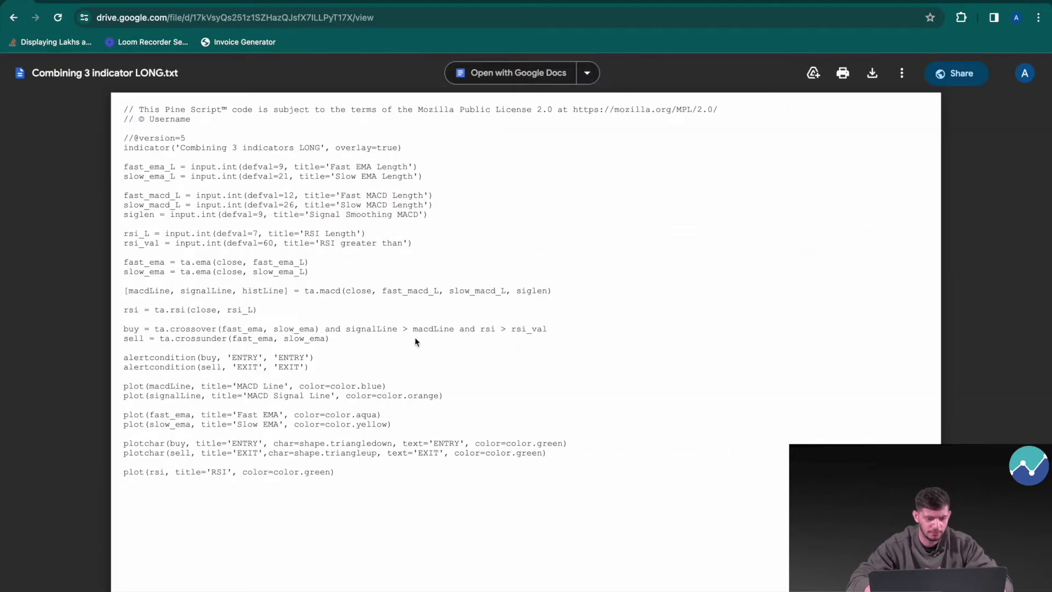
Select the whole LONG Pine Script in Google Drive and return to TradingView's Pine Editor.
drag(335, 472, 153, 111)
click(120, 2)
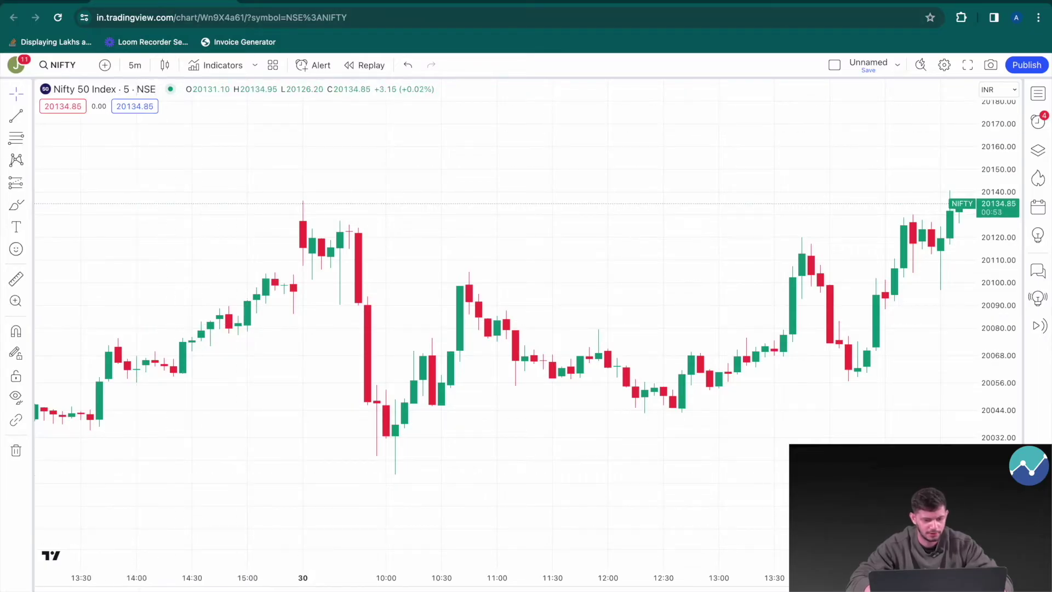
click(154, 588)
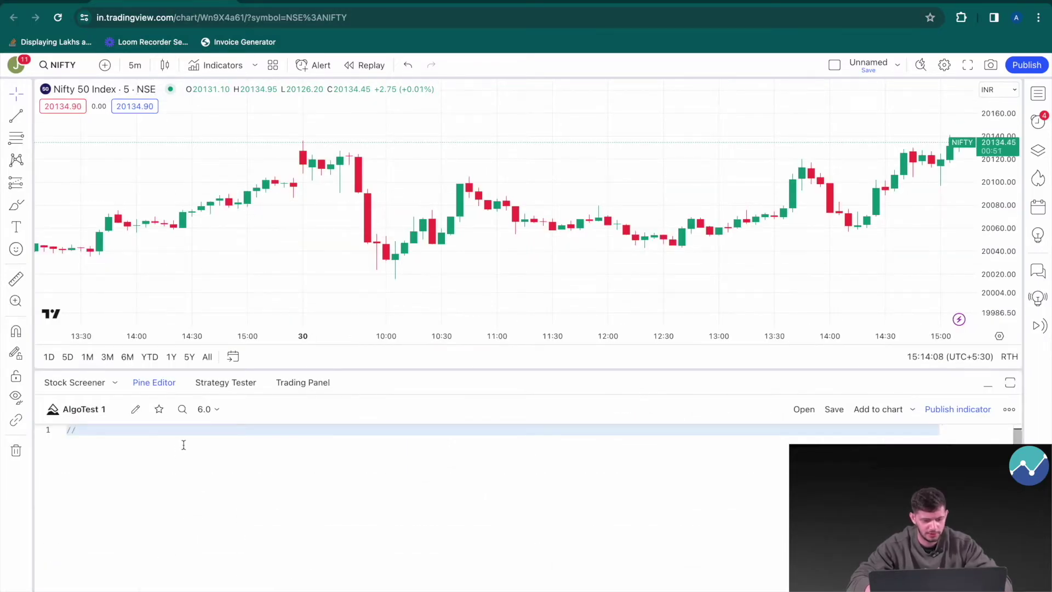
Paste the LONG script into AlgoTest 1, save it, and add it to the Nifty chart.
key(super+v)
scroll(181, 493, down, 5)
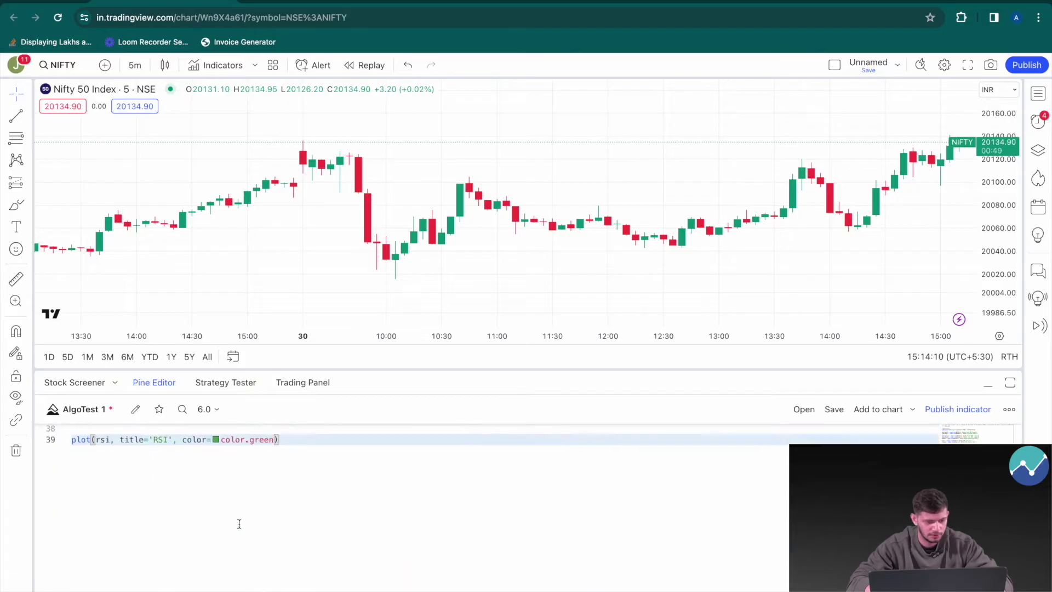
scroll(176, 527, up, 2)
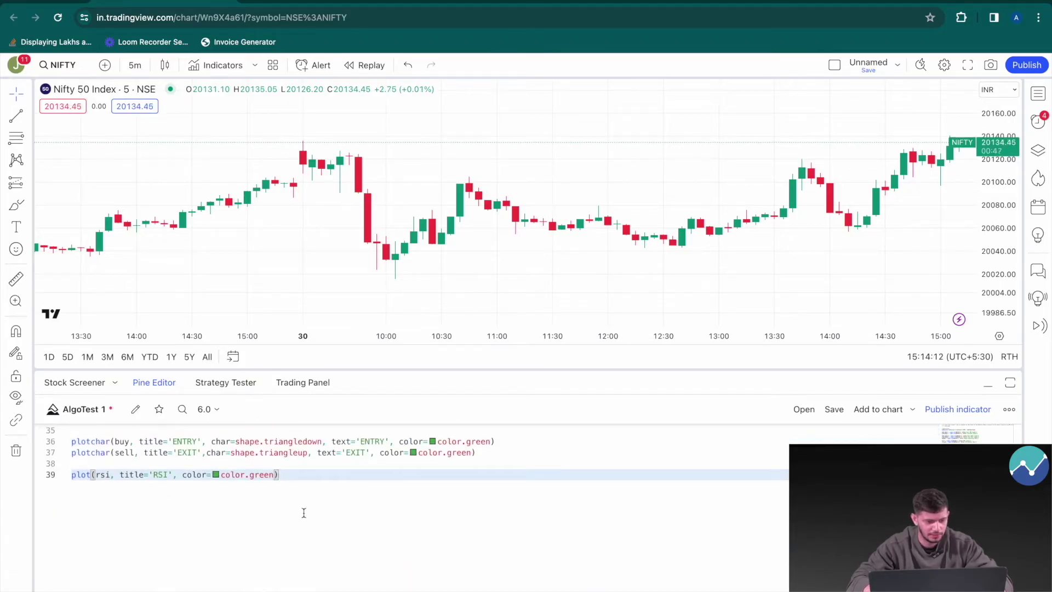
key(Return)
key(Return)
key(Return)
key(Return)
key(Return)
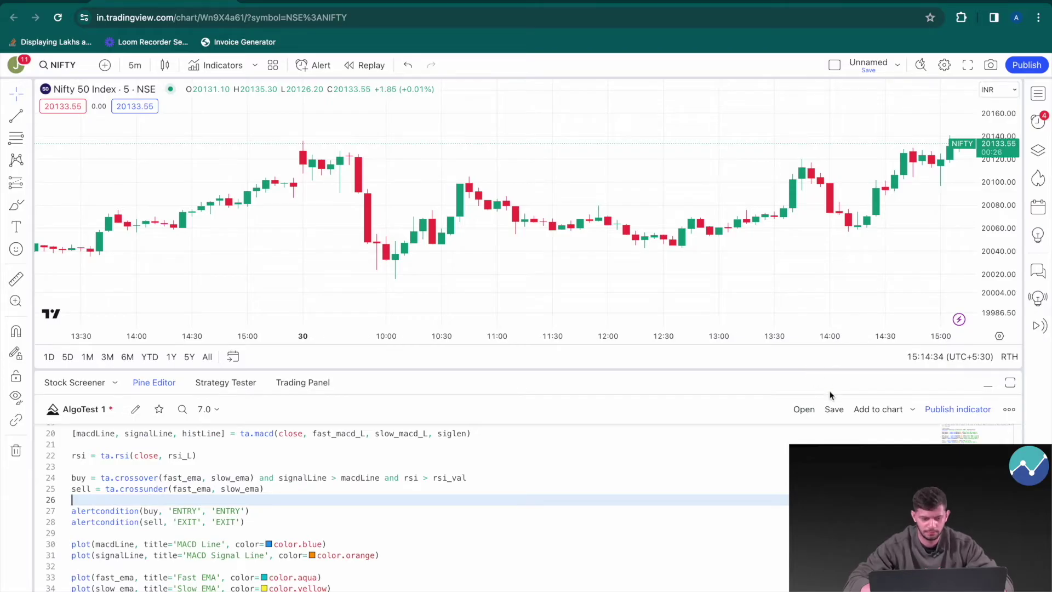
click(830, 414)
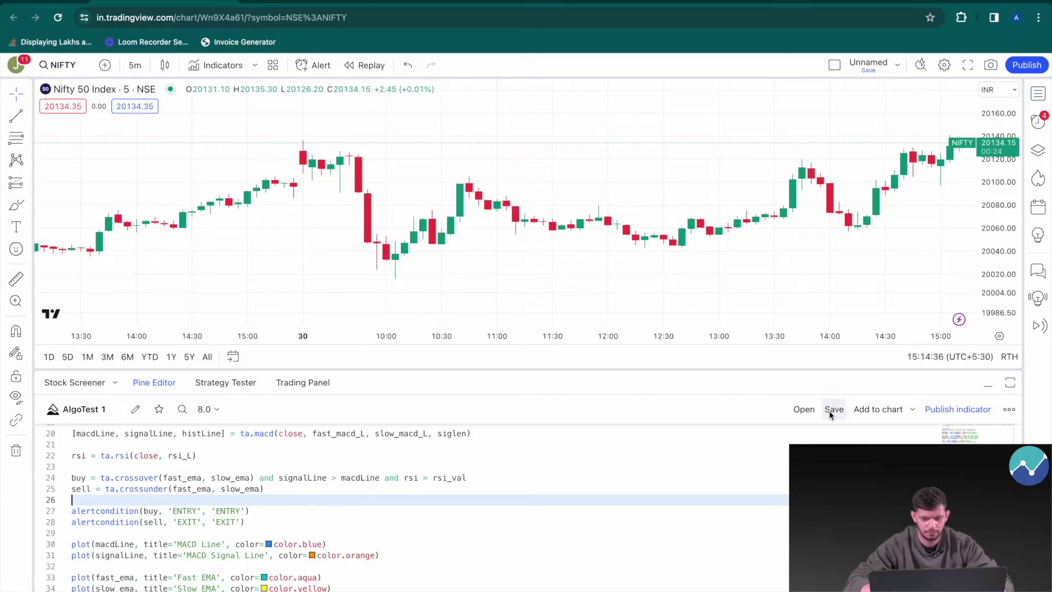
click(877, 410)
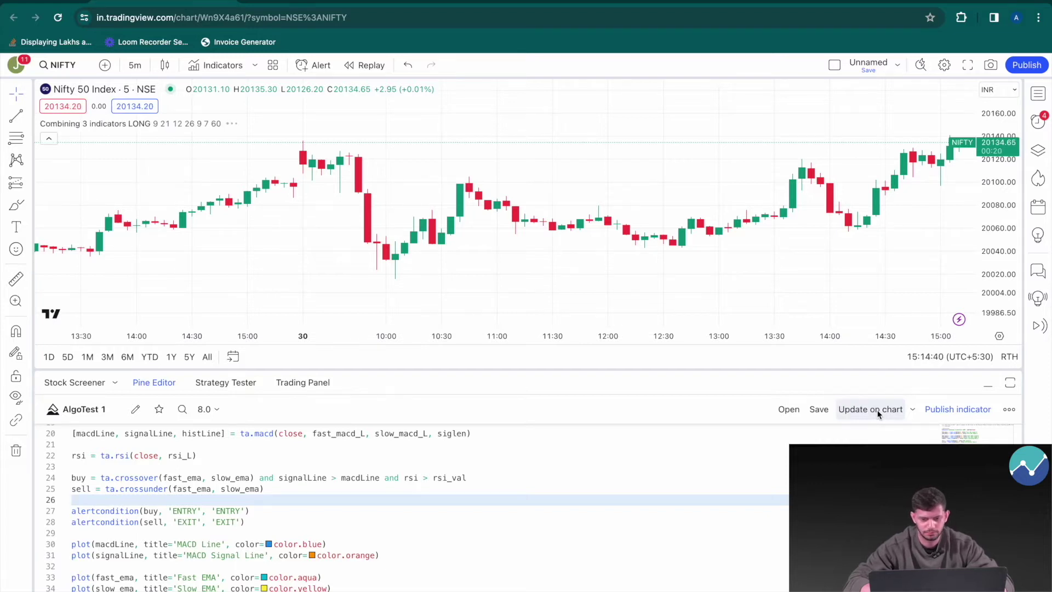
click(985, 384)
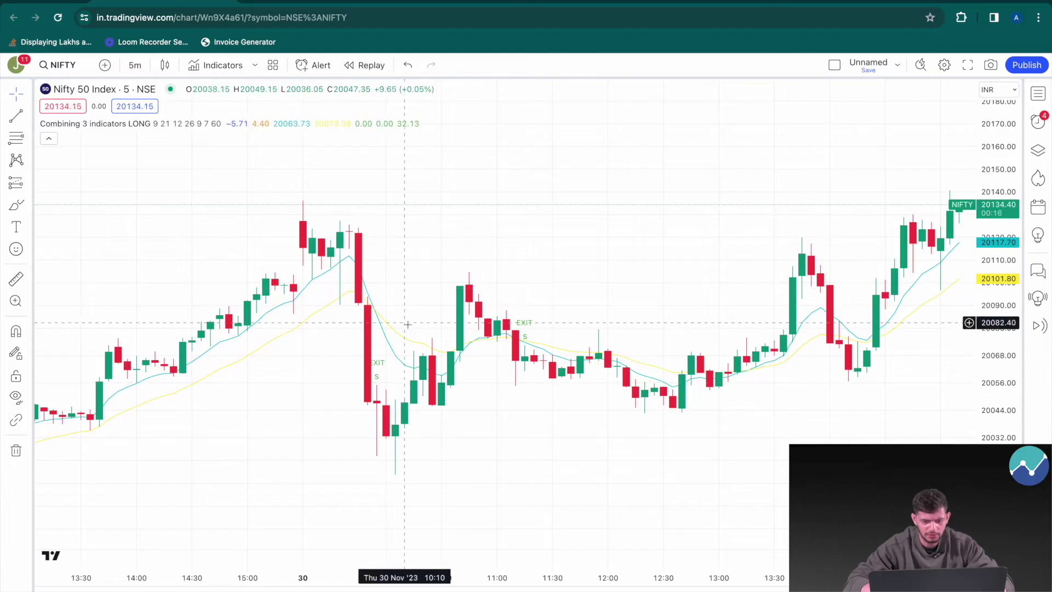
Scroll the chart back through the 21–29 Nov candles to review ENTRY and EXIT markers.
scroll(533, 315, up, 2)
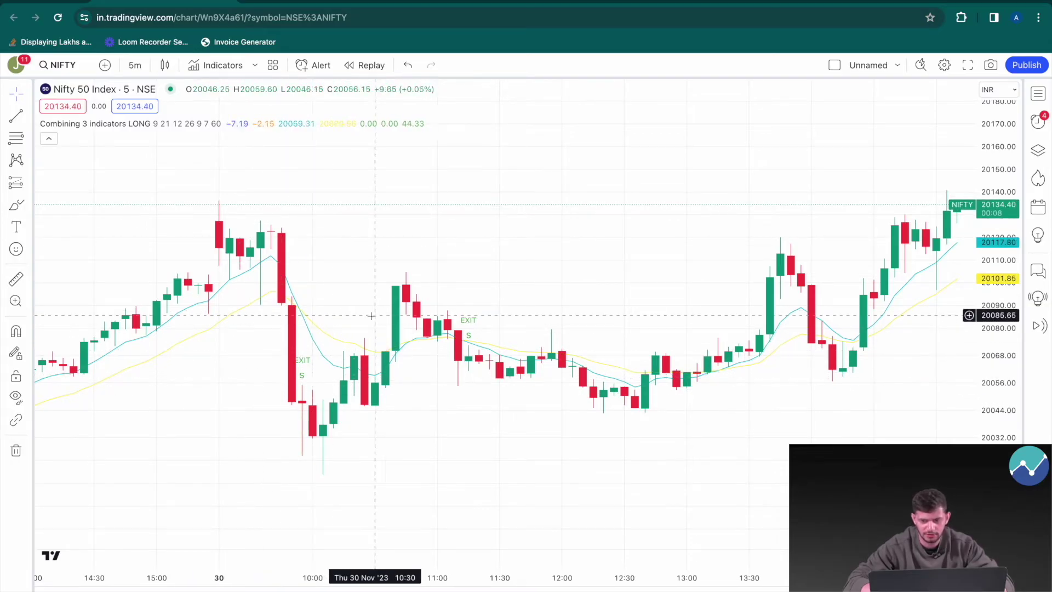
scroll(596, 443, left, 10)
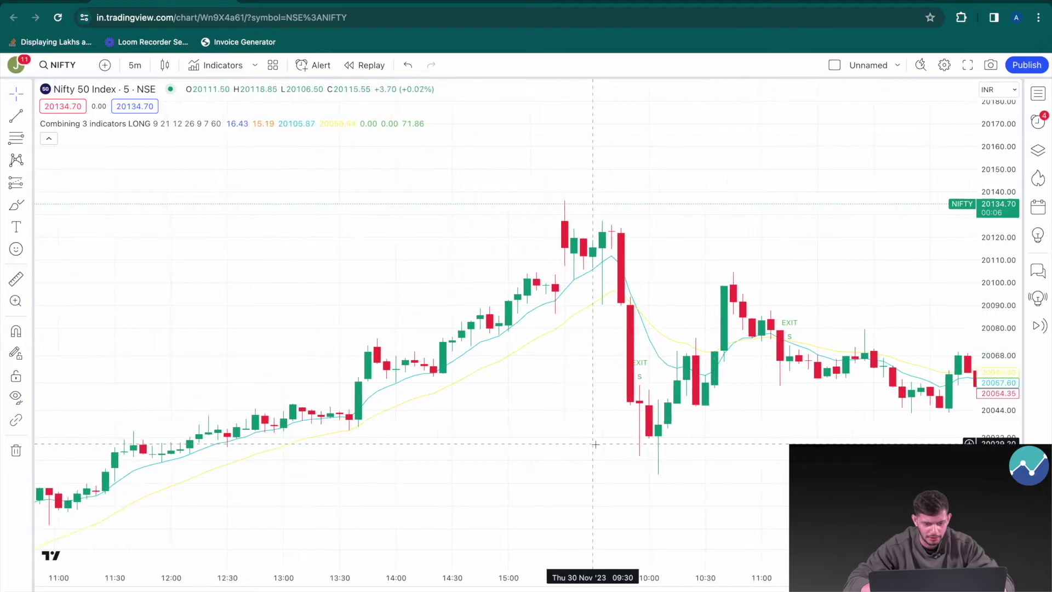
scroll(416, 466, left, 15)
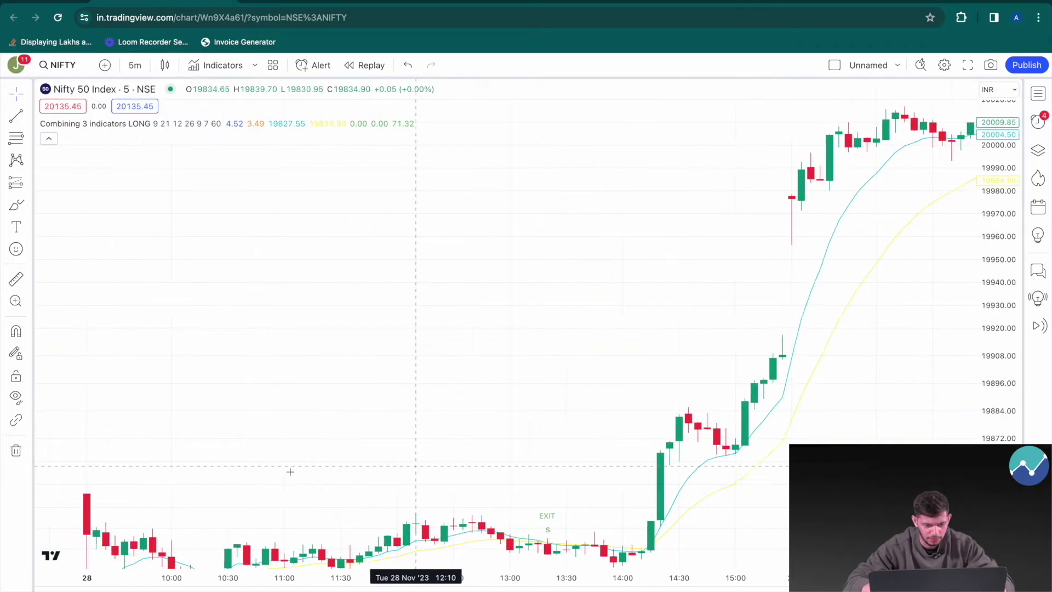
scroll(472, 276, left, 15)
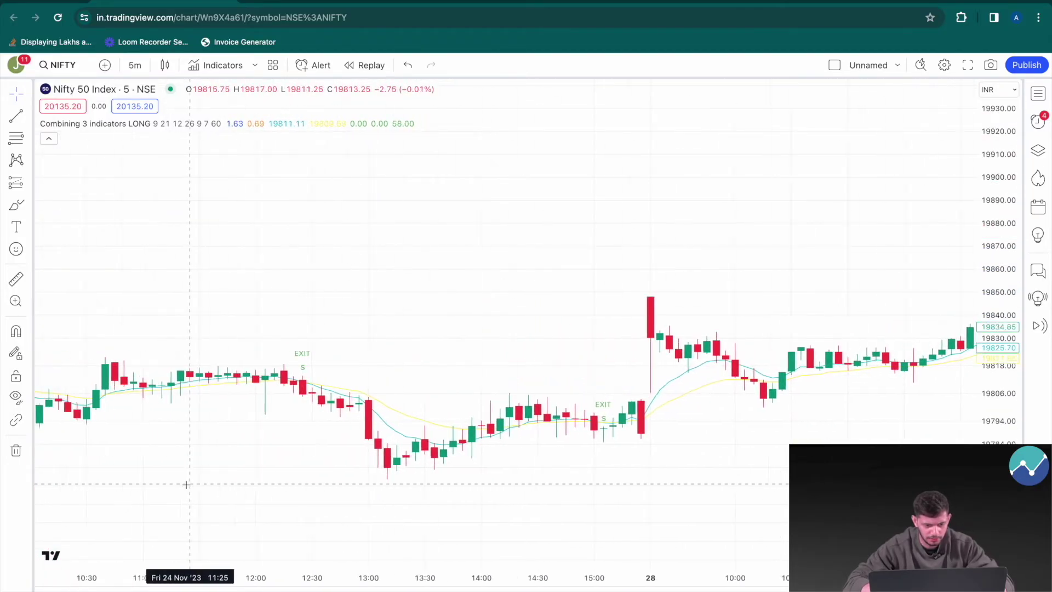
scroll(186, 484, left, 15)
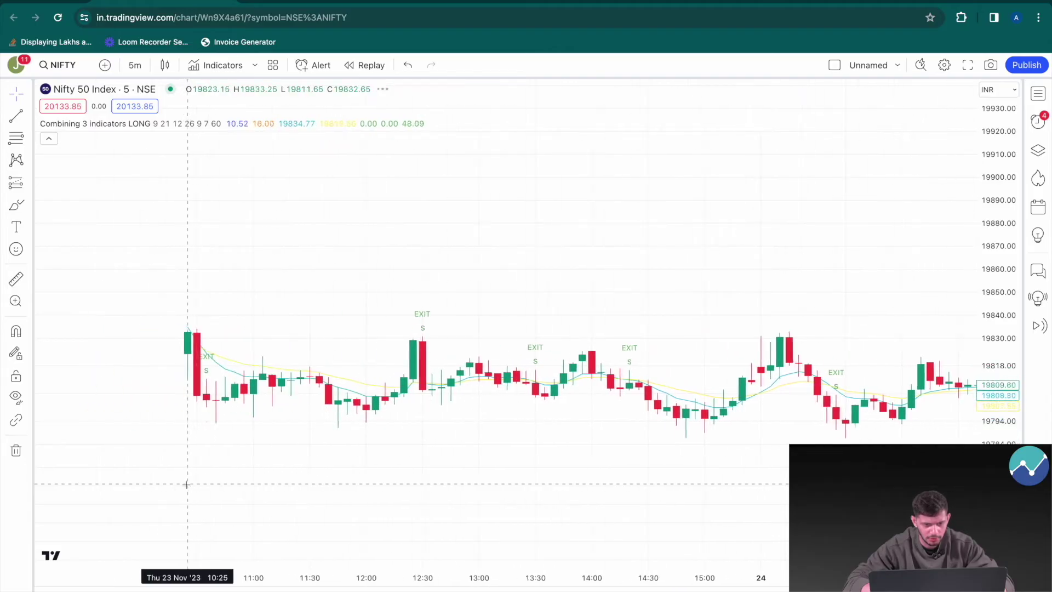
scroll(186, 484, left, 15)
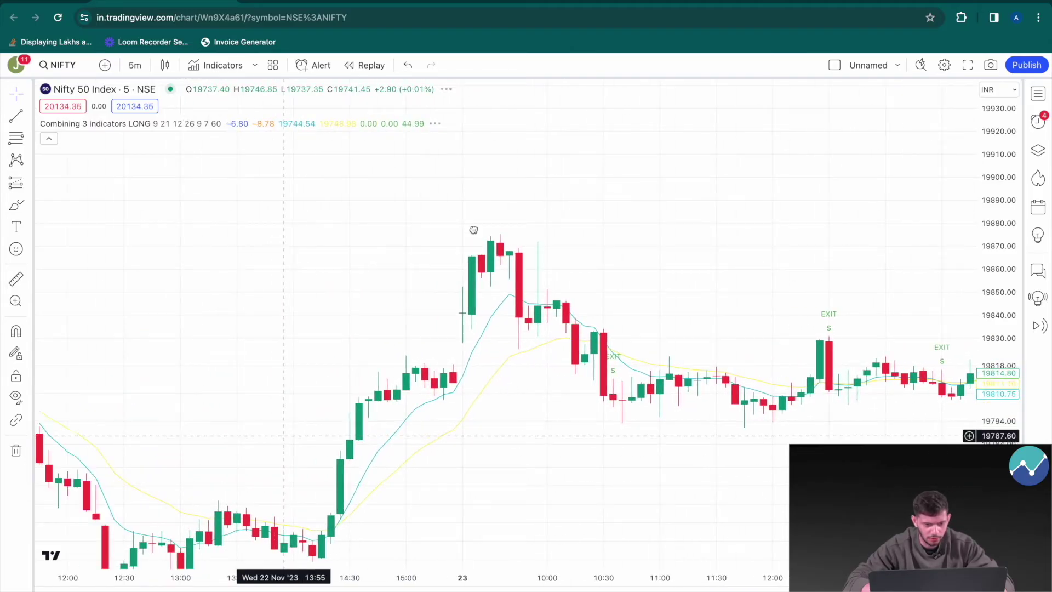
scroll(600, 235, left, 15)
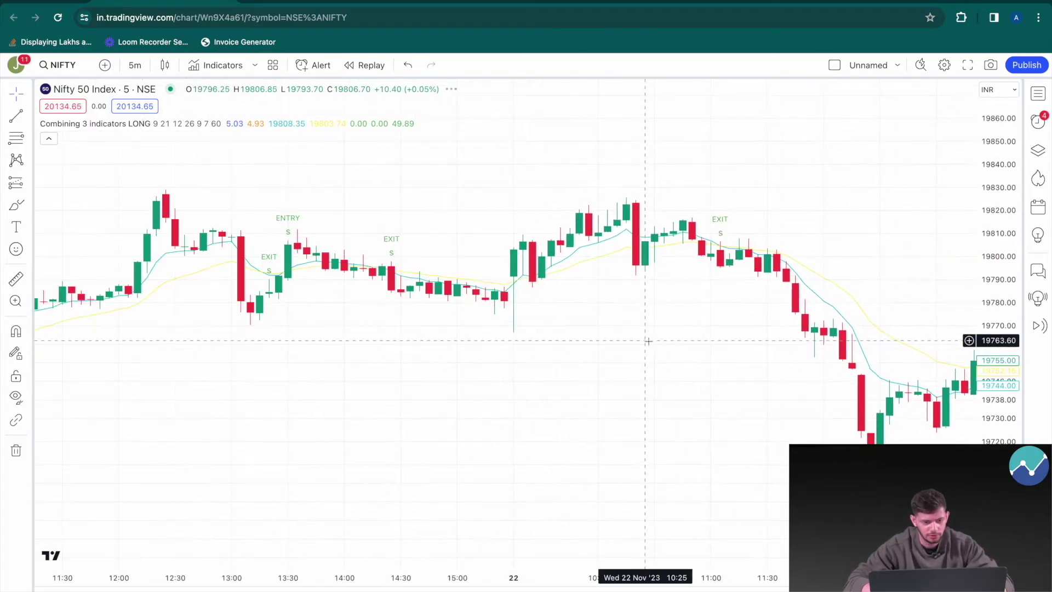
scroll(704, 408, left, 15)
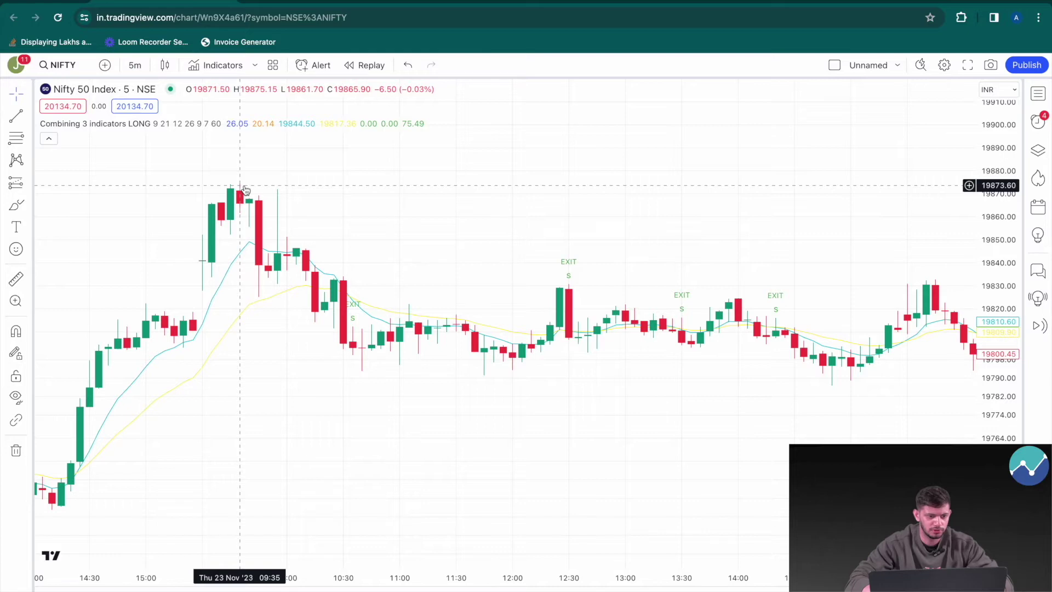
mouse_move(185, 125)
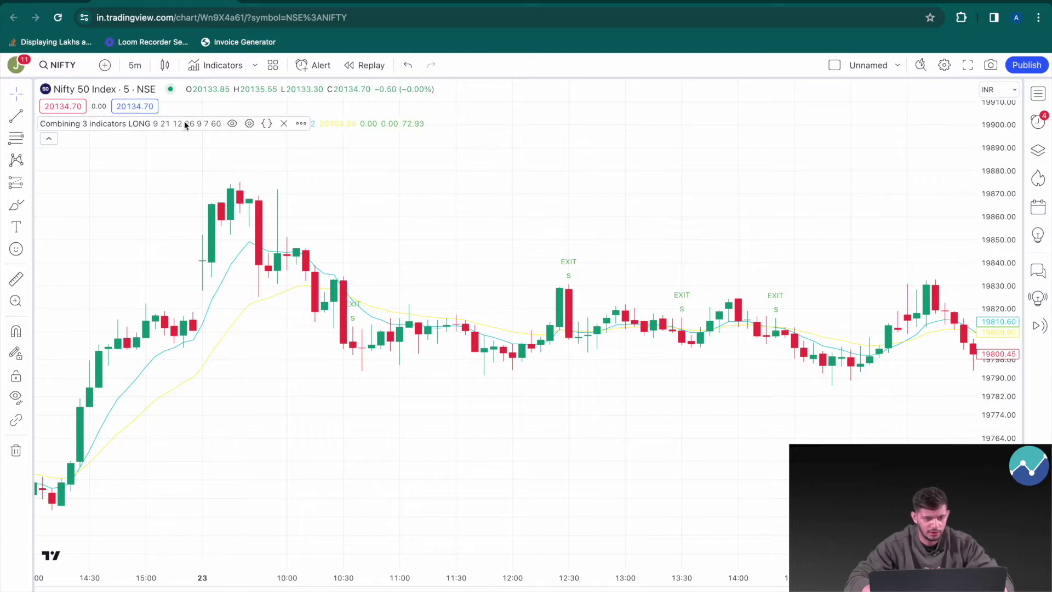
Try Fast EMA 5 and Slow EMA 12 in the LONG indicator's inputs, then cancel to keep 9 and 21.
click(250, 124)
click(433, 178)
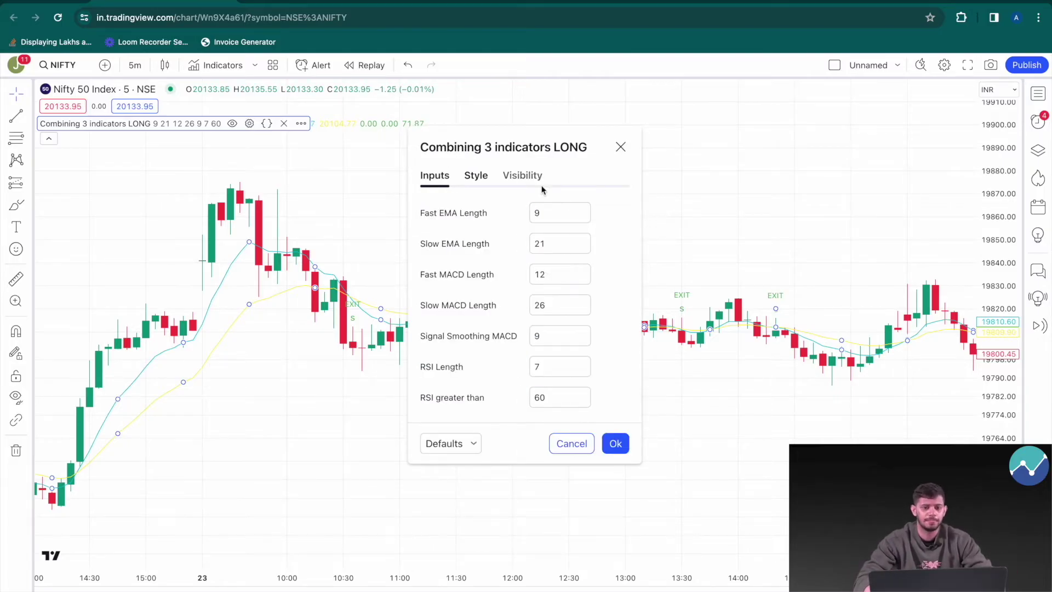
click(551, 213)
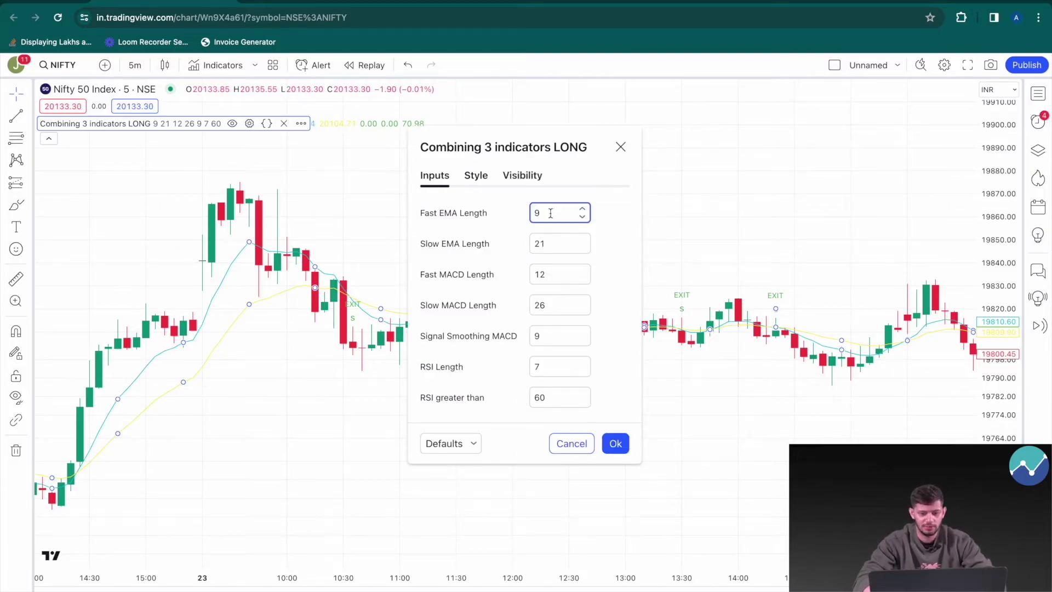
key(BackSpace)
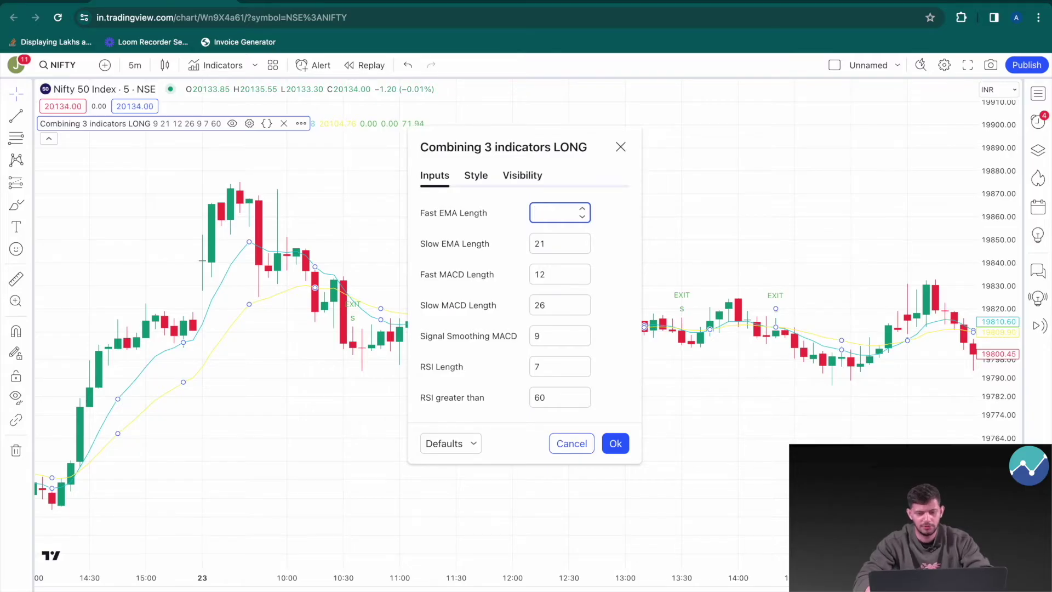
click(547, 247)
key(BackSpace)
key(BackSpace)
text(12)
click(598, 281)
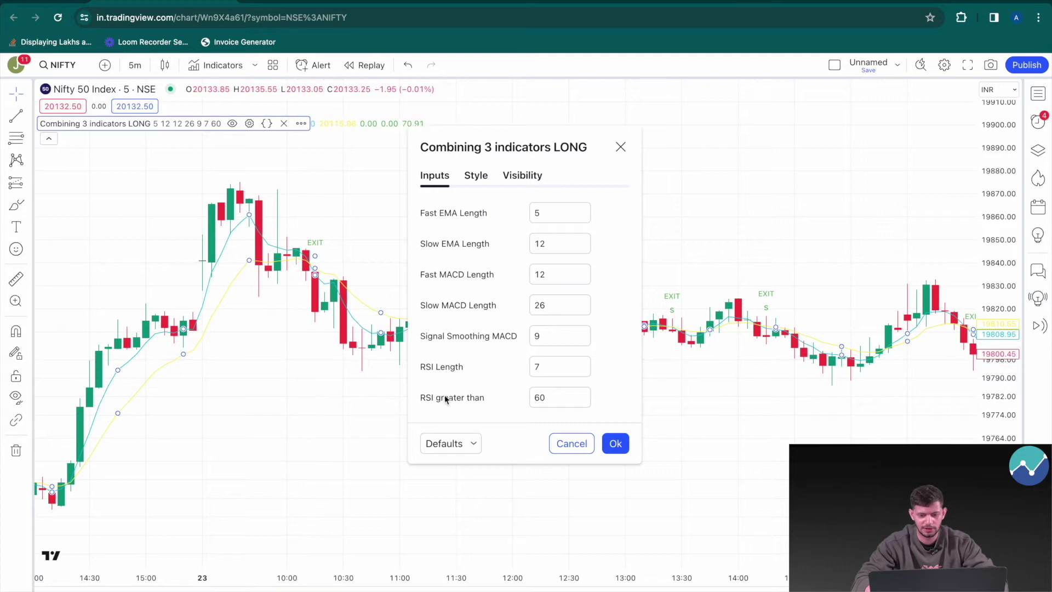
click(572, 444)
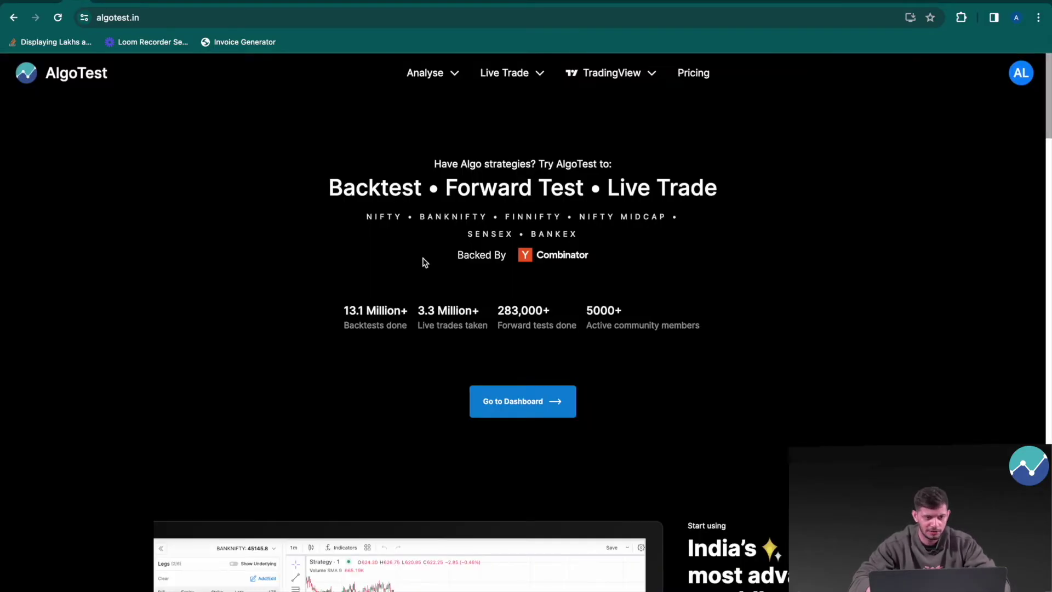
scroll(303, 204, up, 2)
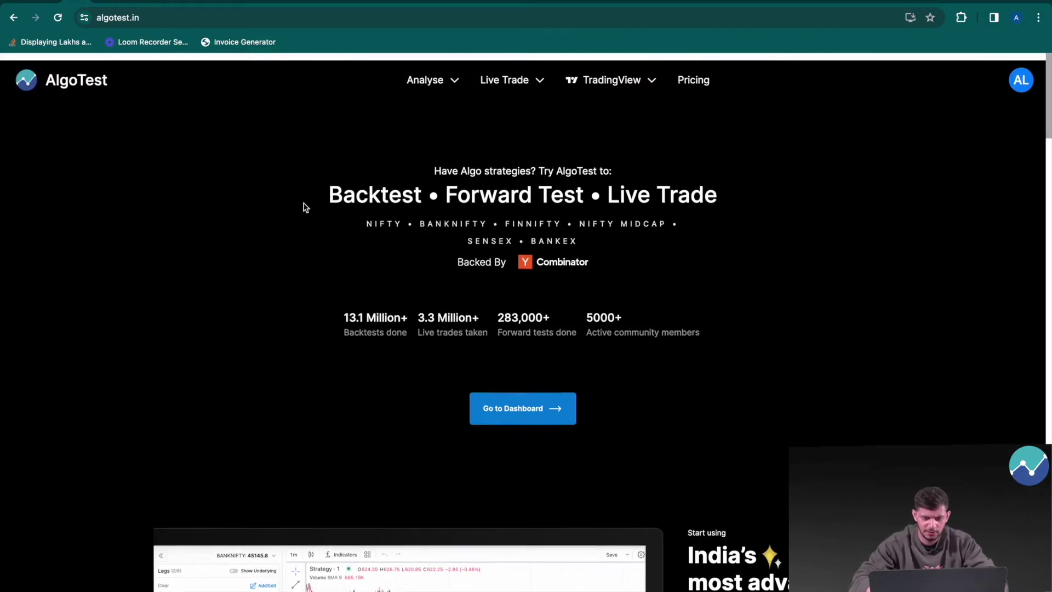
From the AlgoTest dashboard, start a new signal with TradingView as source and pick an execution type.
click(574, 403)
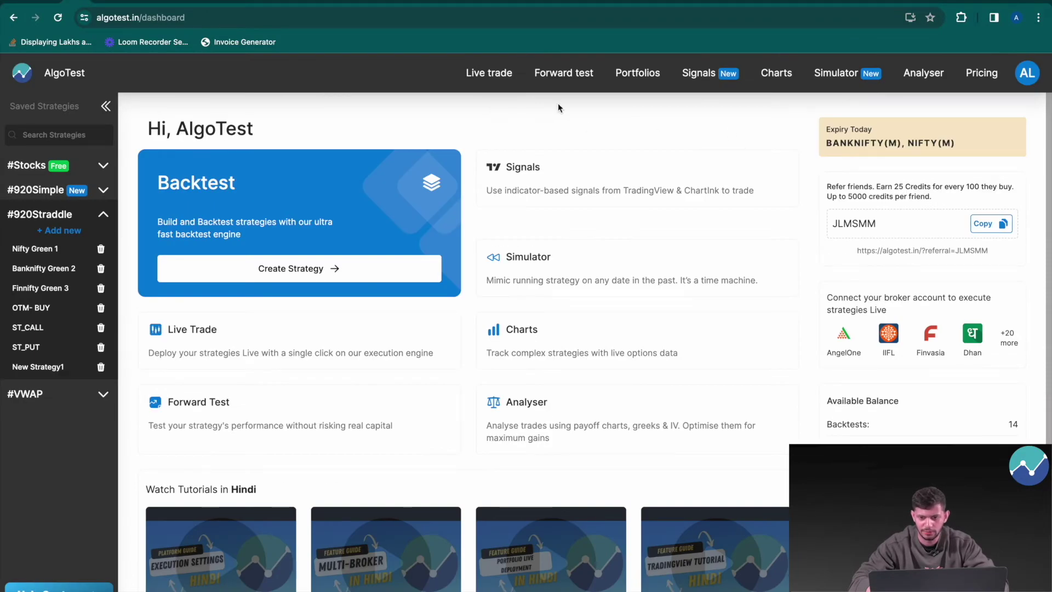
click(704, 78)
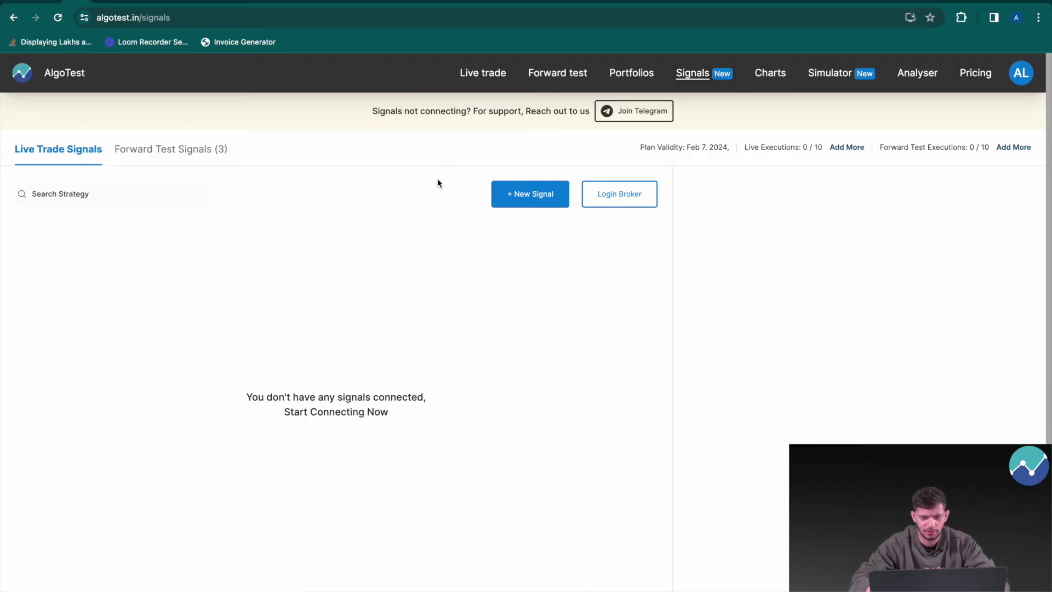
click(535, 197)
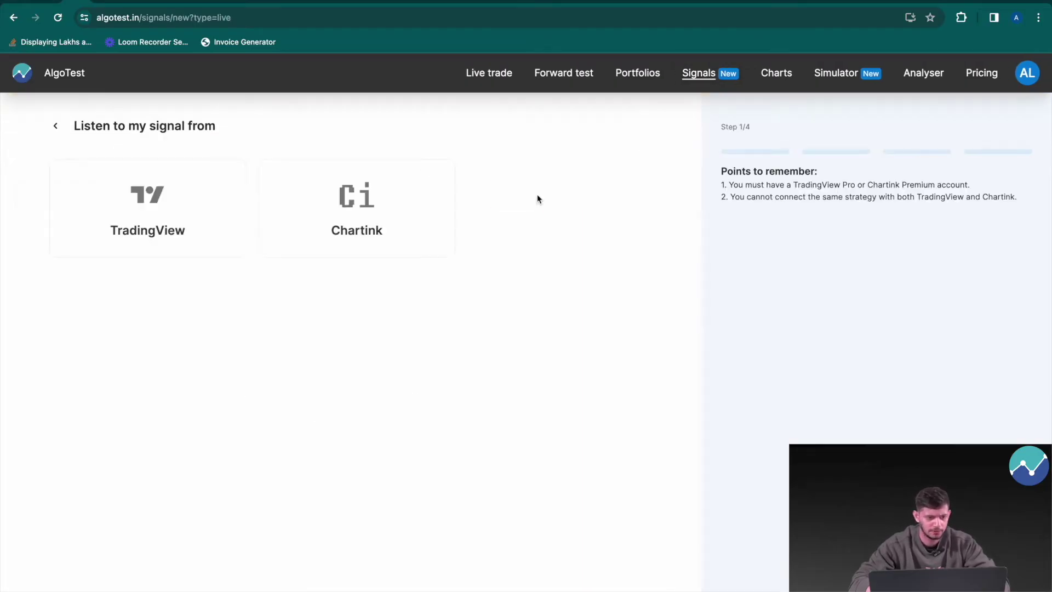
click(148, 229)
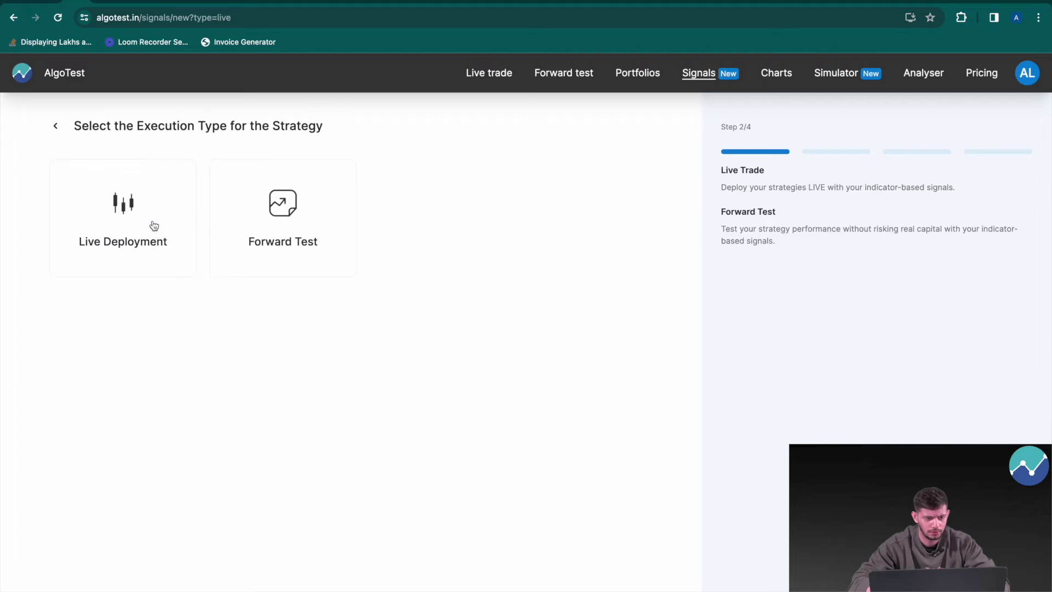
click(257, 237)
Create a new strategy with a one-lot ATM call buy leg.
click(460, 162)
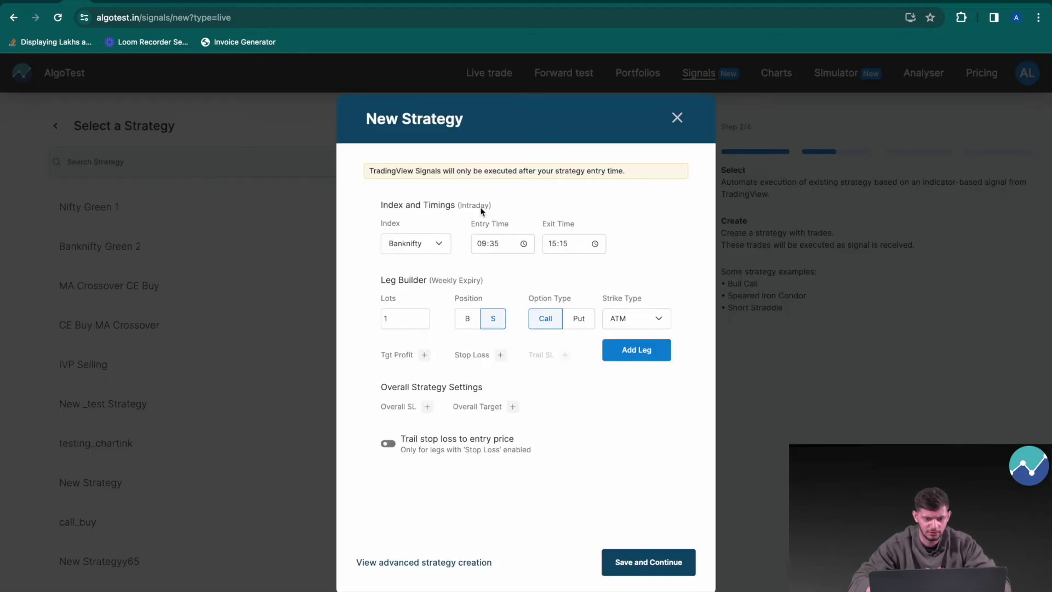
click(466, 320)
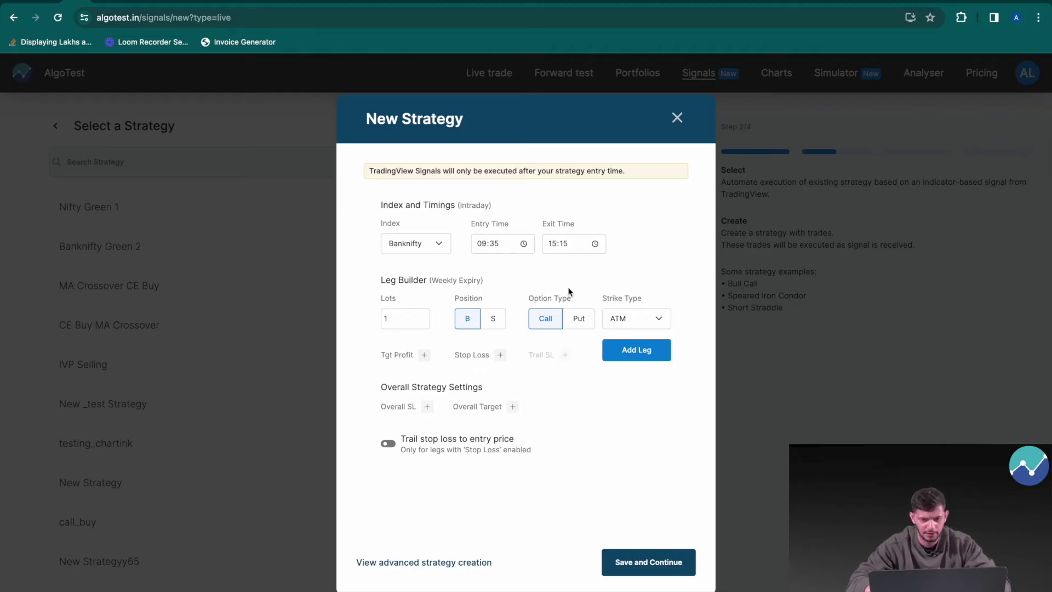
click(633, 353)
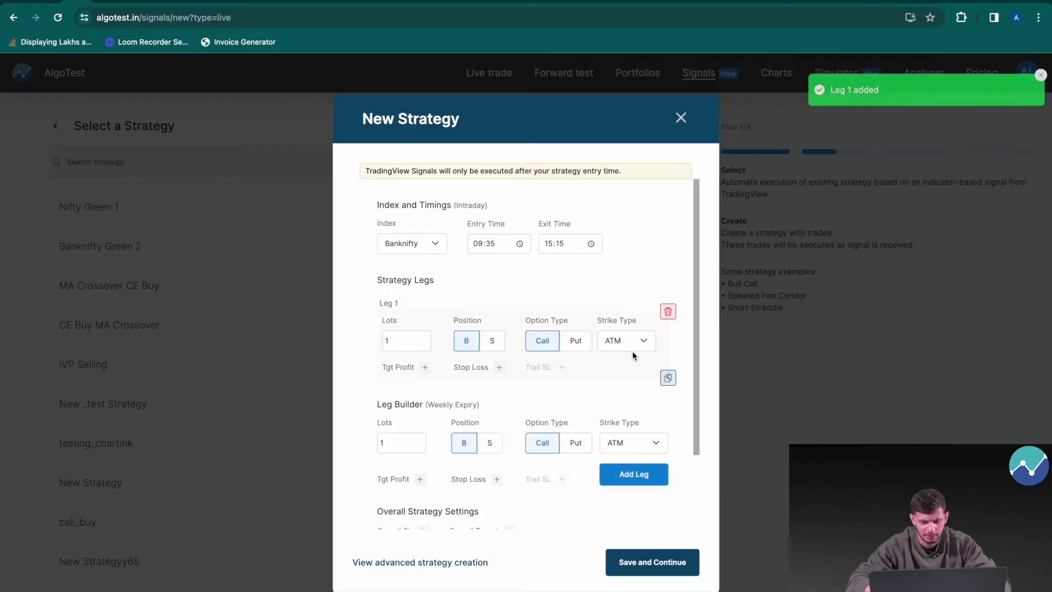
Save the strategy under the name '3 Indicators Long - Buy'.
click(636, 560)
double_click(508, 356)
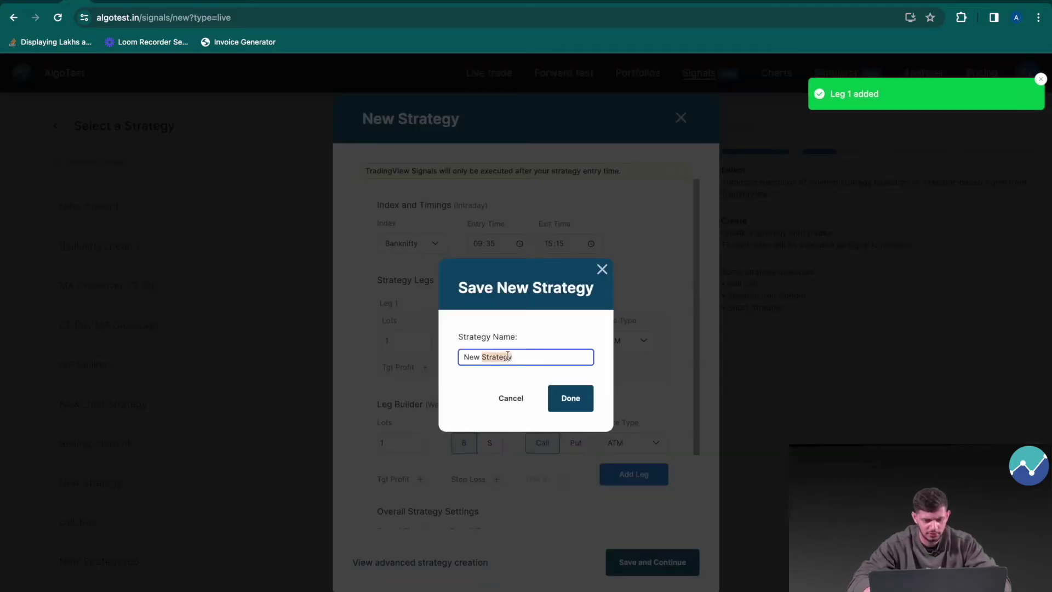
key(super+a)
text(3 Indi)
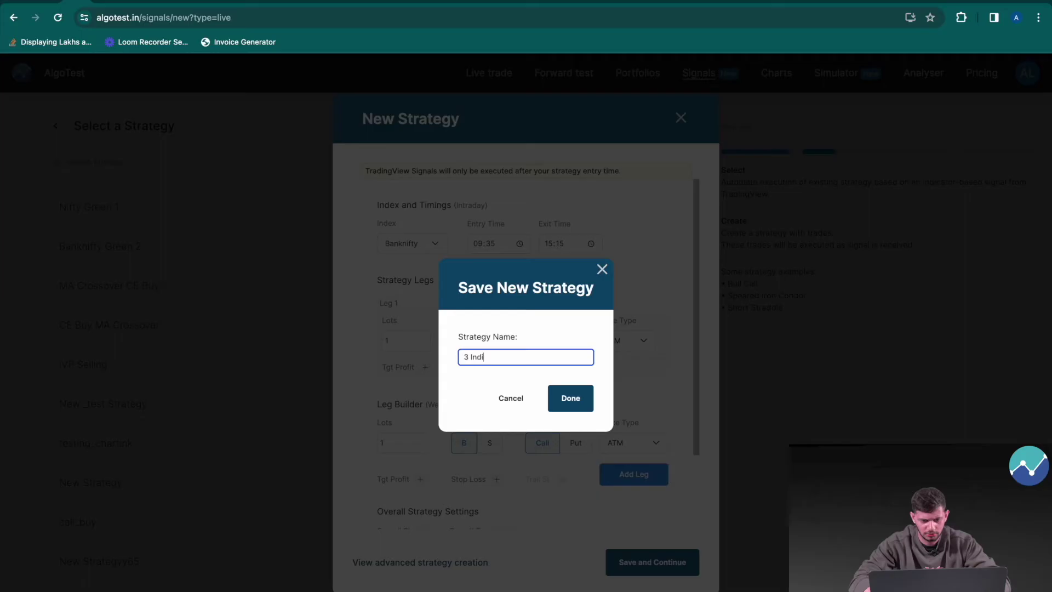
text(cators Long - Buy)
click(571, 399)
scroll(327, 379, down, 3)
Select the strategy, name the entry alert 'Entry Long Buy', and copy its JSON message block.
click(305, 362)
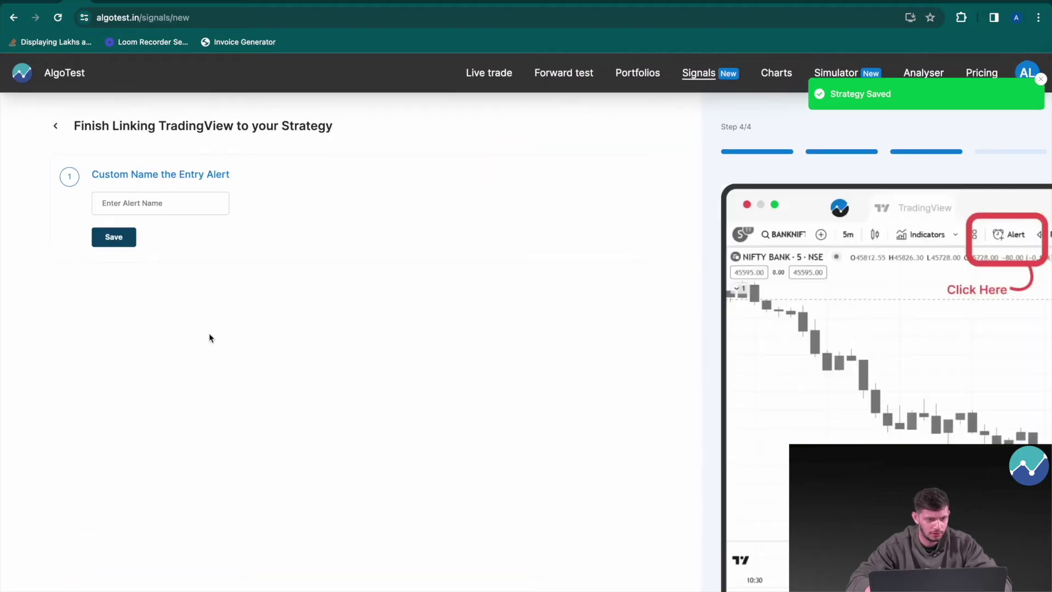
click(192, 200)
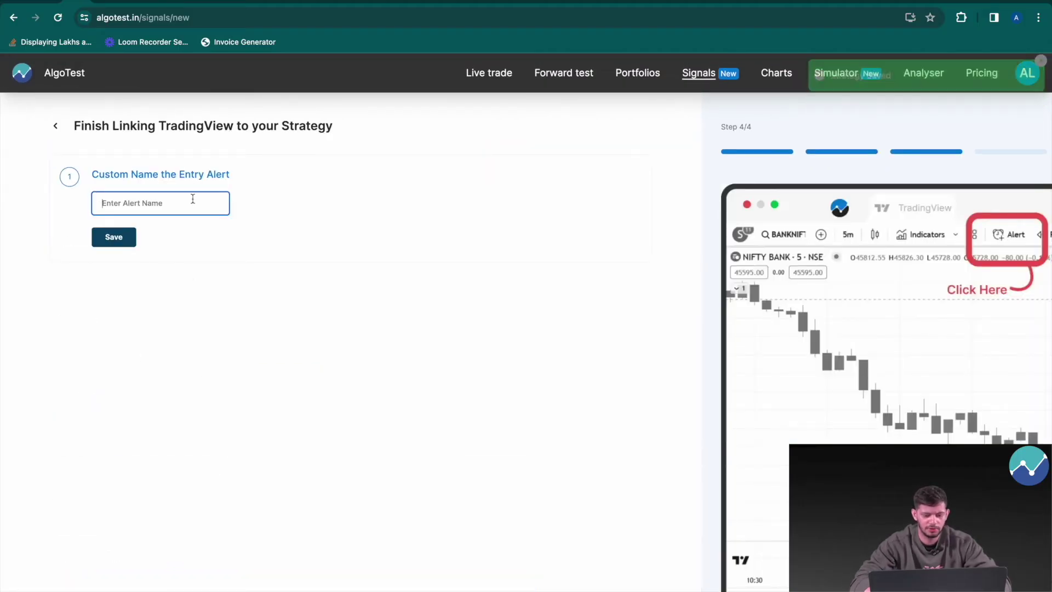
text(Entry Long Buy)
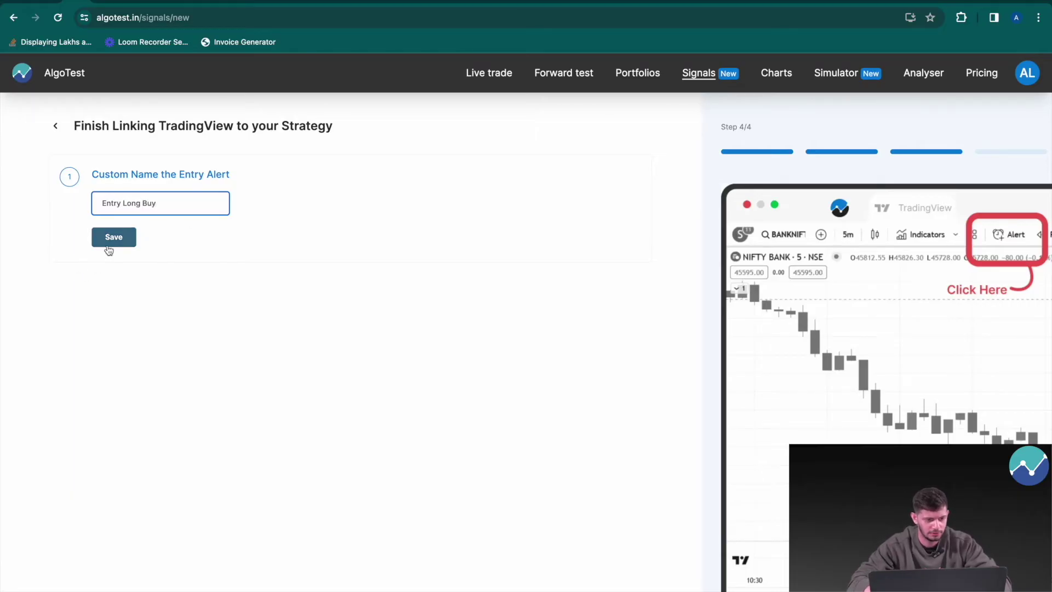
click(108, 244)
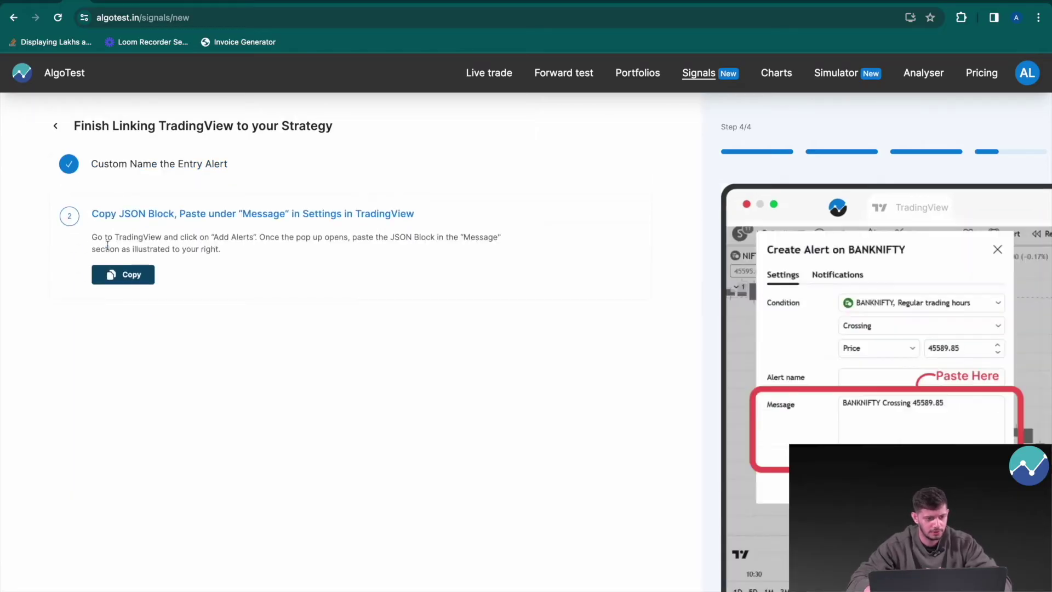
click(130, 273)
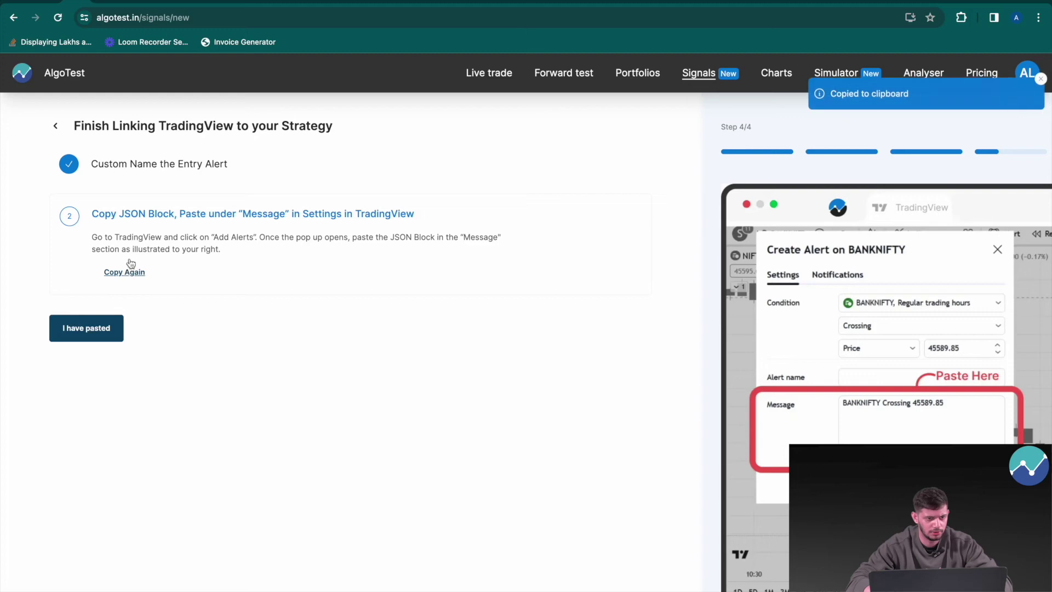
click(165, 2)
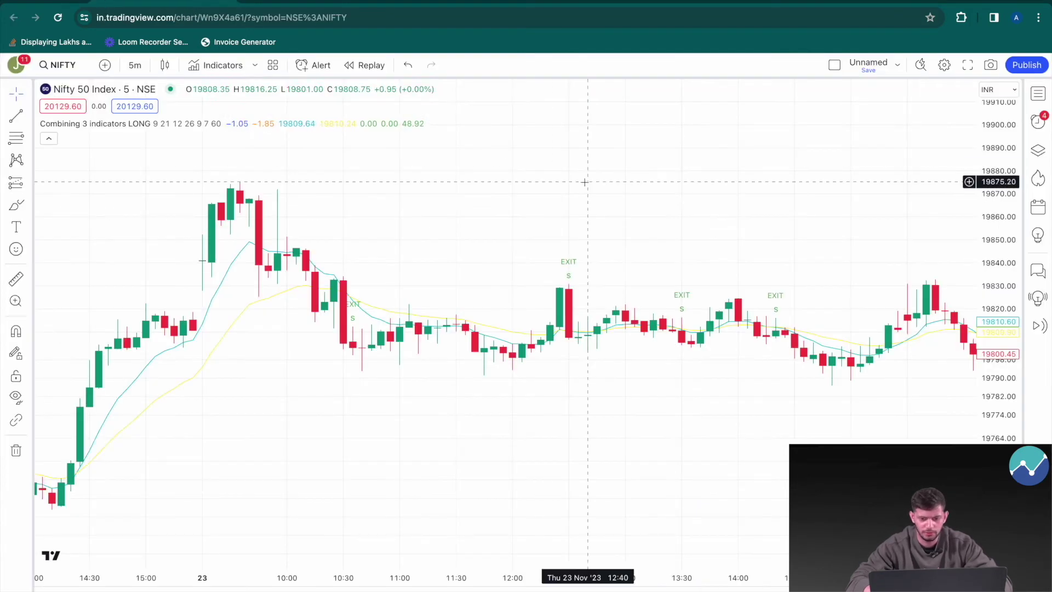
Create a NIFTY alert on the Combining 3 indicators LONG condition, Only Once, with the JSON as message.
click(314, 70)
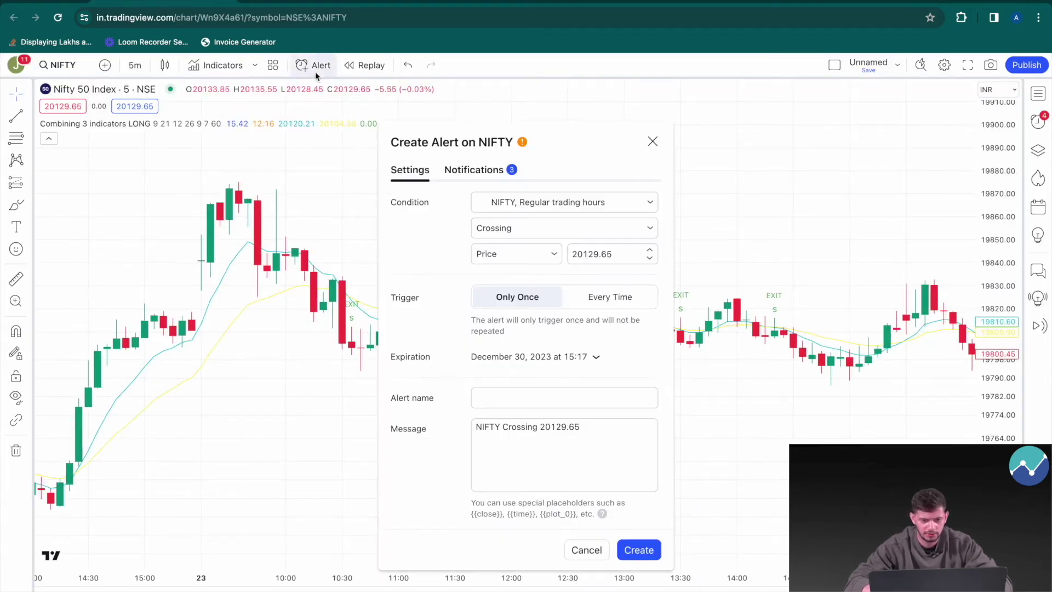
click(524, 201)
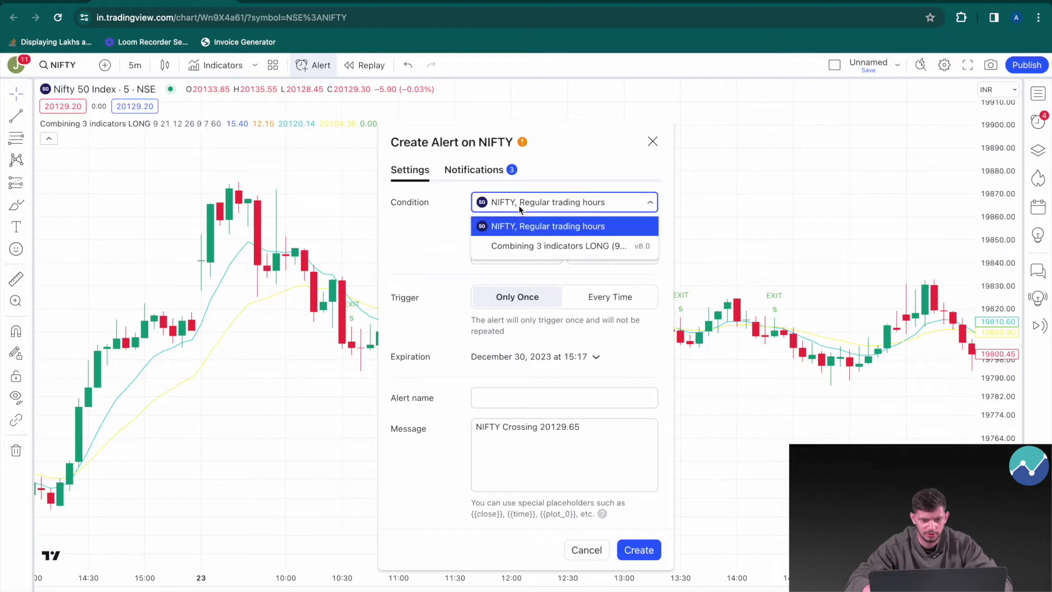
click(514, 246)
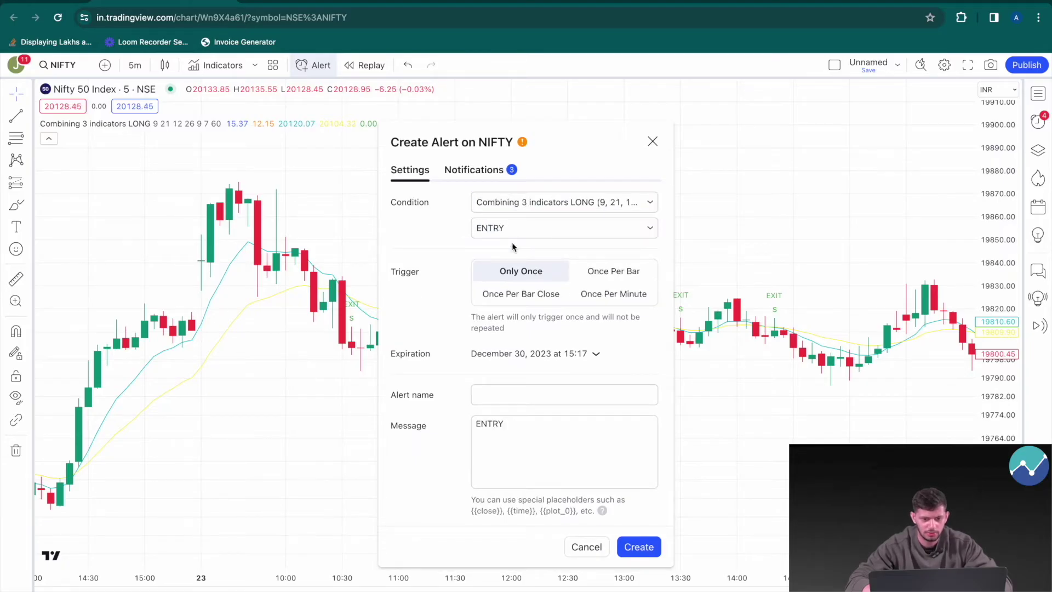
click(514, 274)
click(512, 422)
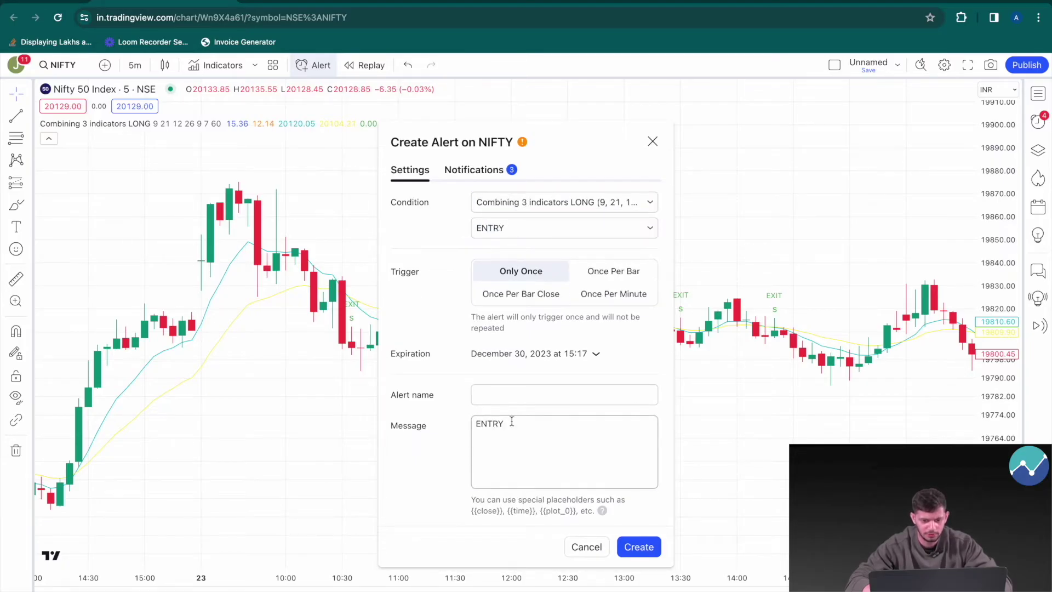
key(ctrl+a)
key(ctrl+v)
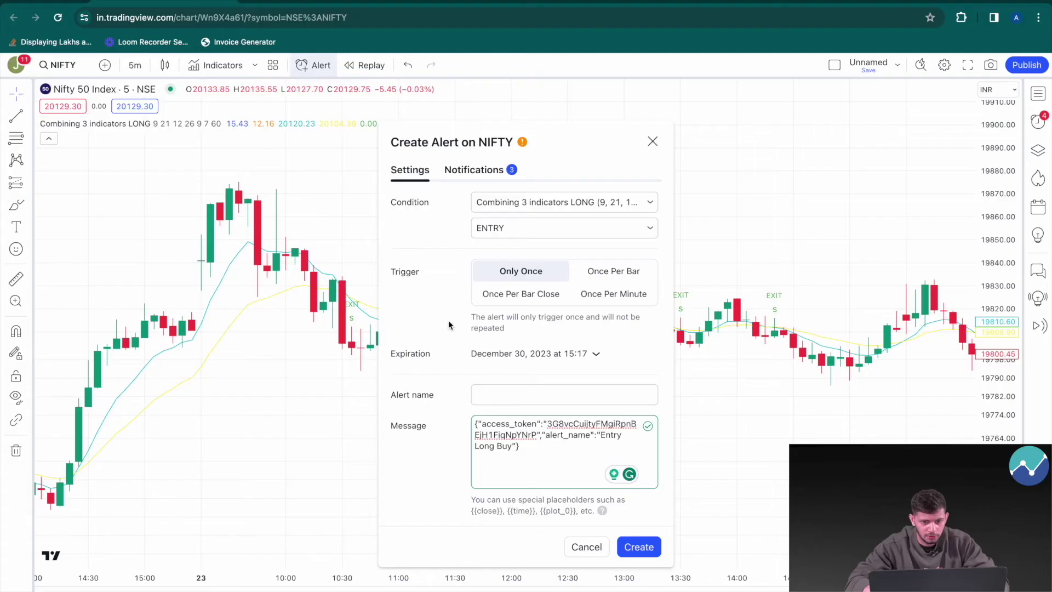
In AlgoTest, confirm the JSON was pasted and copy the entry webhook URL.
click(81, 4)
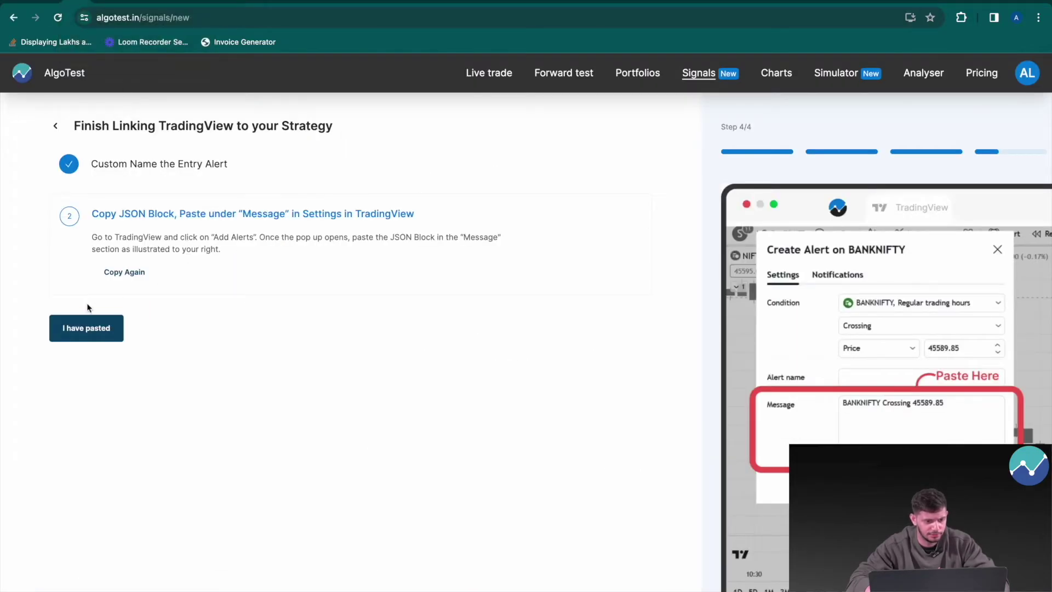
click(86, 328)
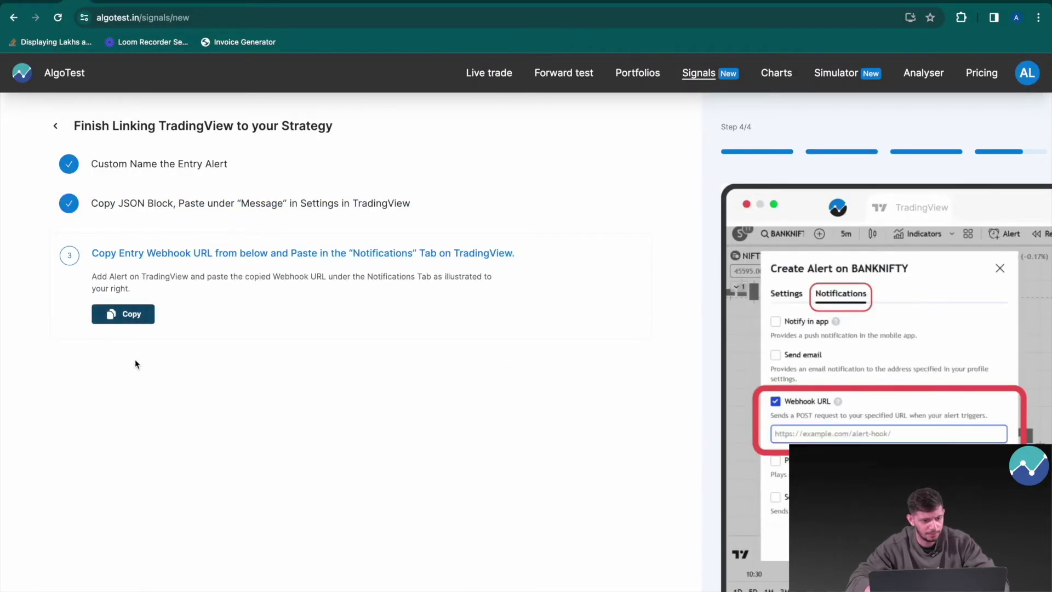
click(131, 314)
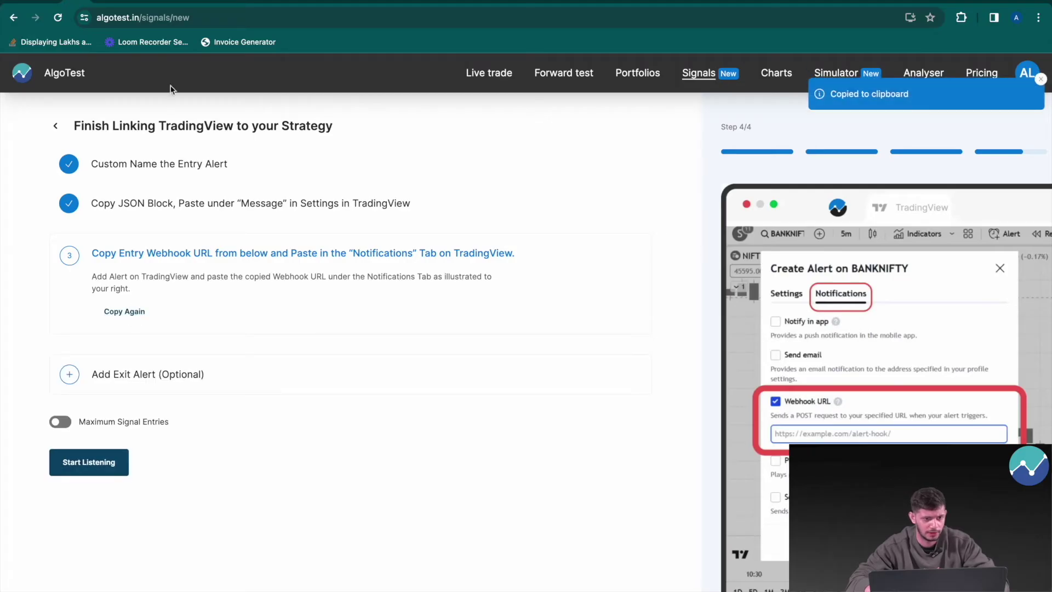
click(181, 1)
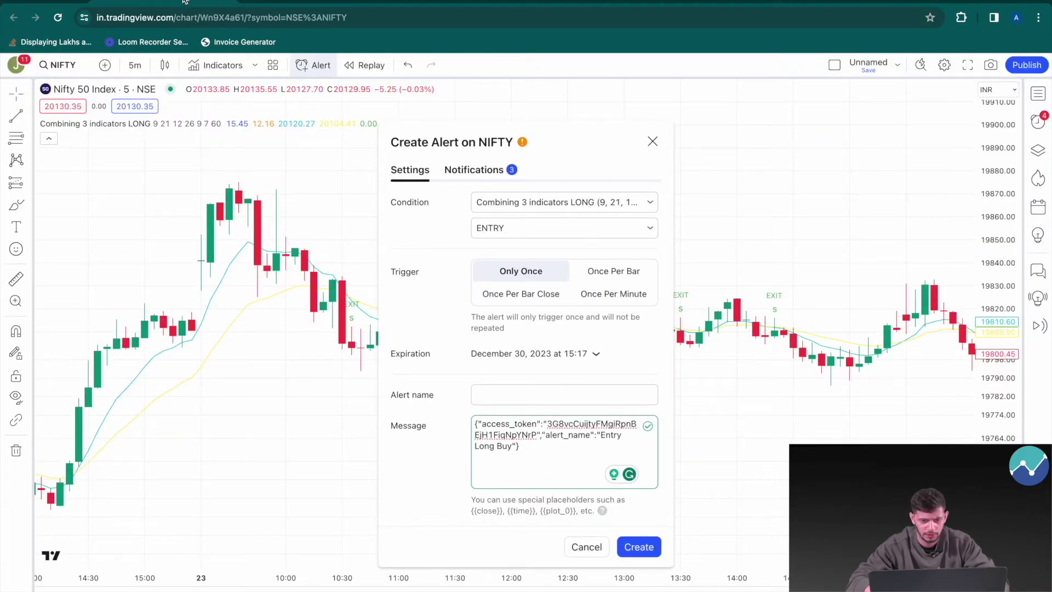
Replace the NIFTY alert's webhook URL with AlgoTest's entry URL and create the alert.
click(488, 170)
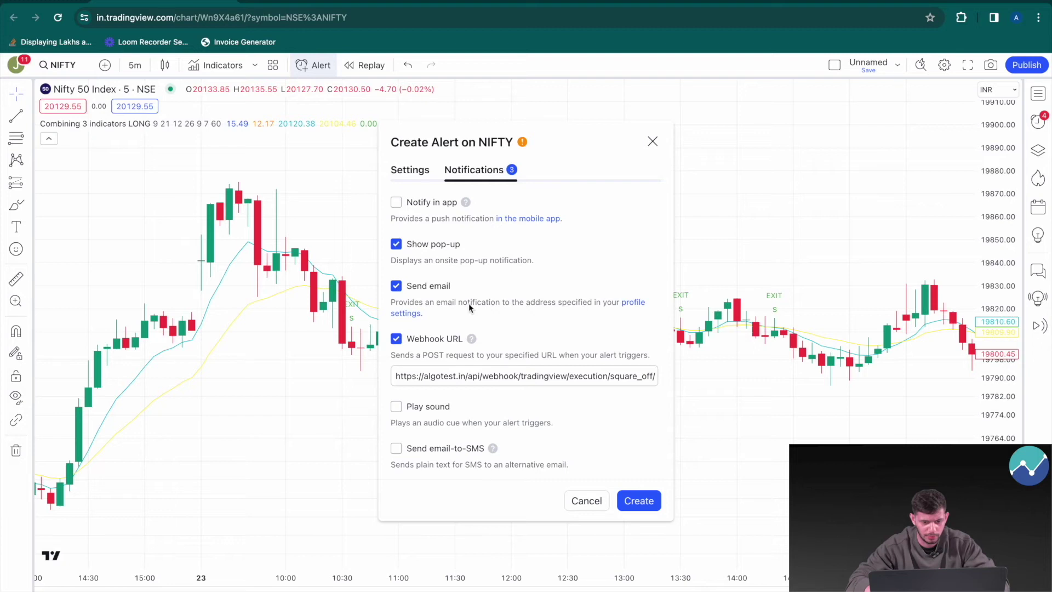
click(474, 378)
key(ctrl+a)
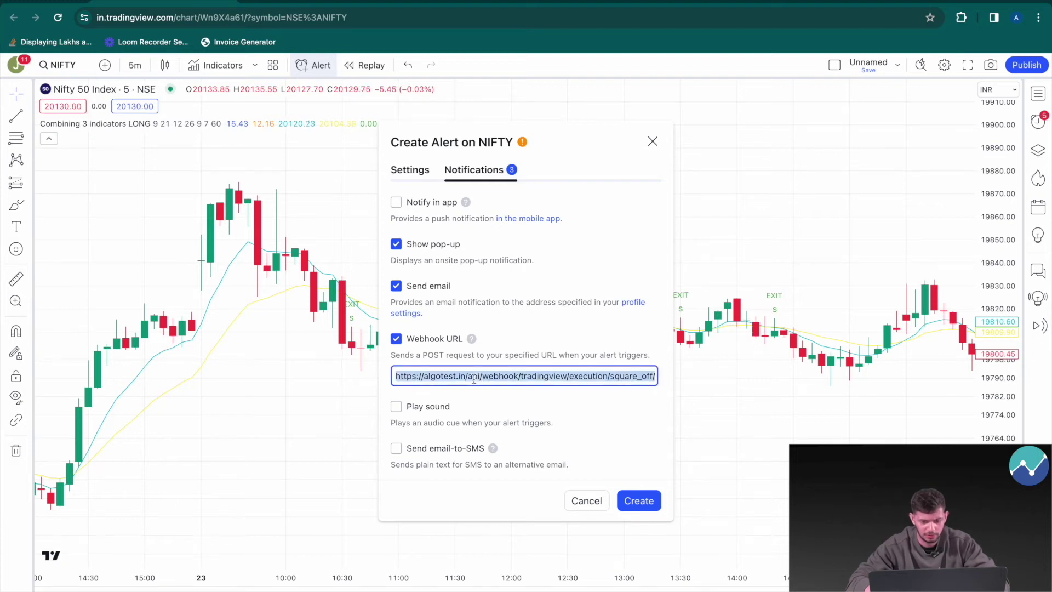
key(ctrl+v)
click(564, 400)
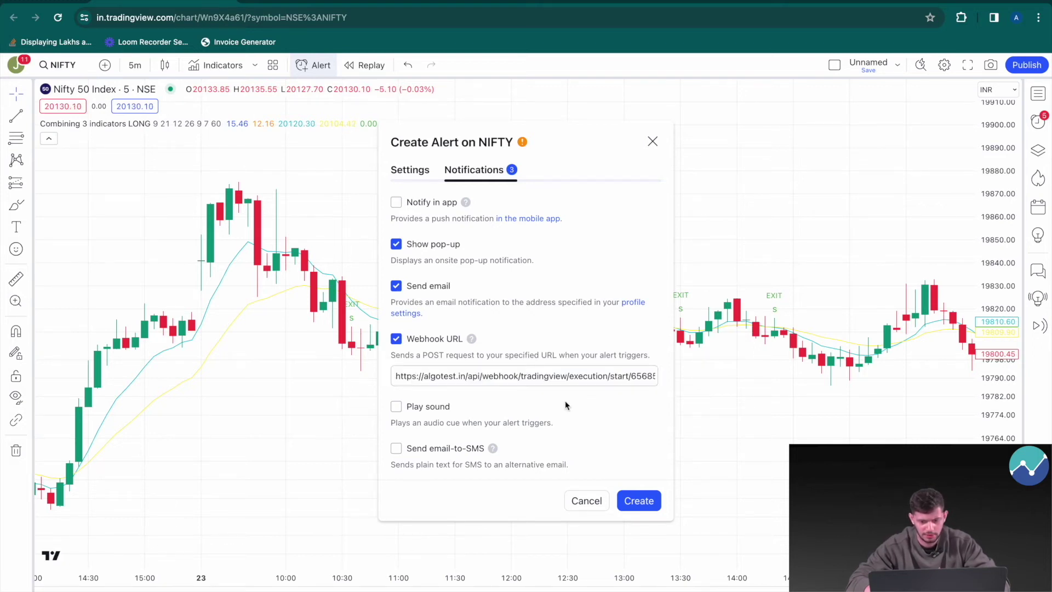
click(648, 506)
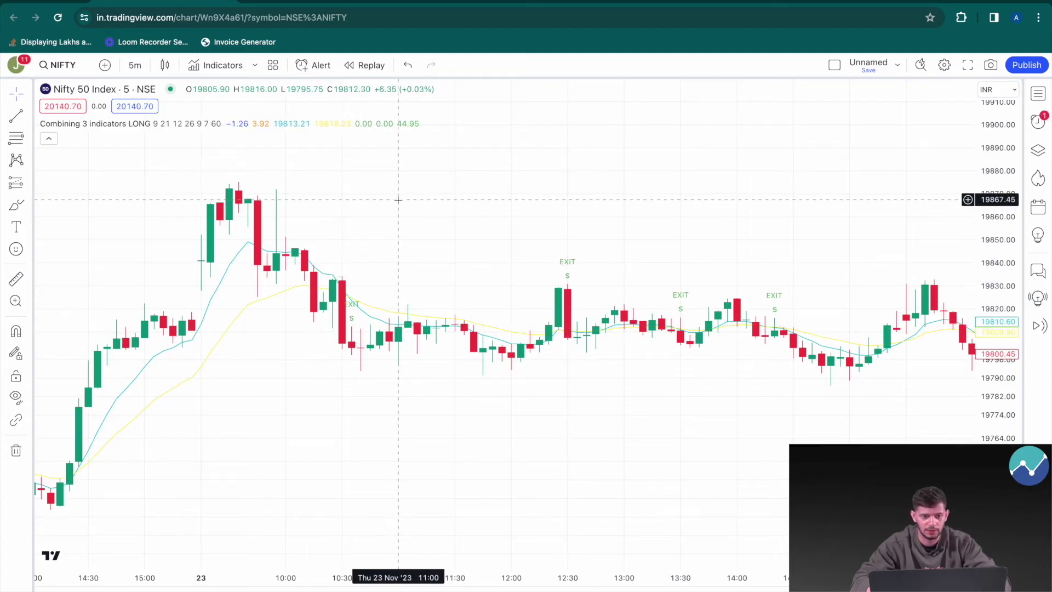
click(132, 1)
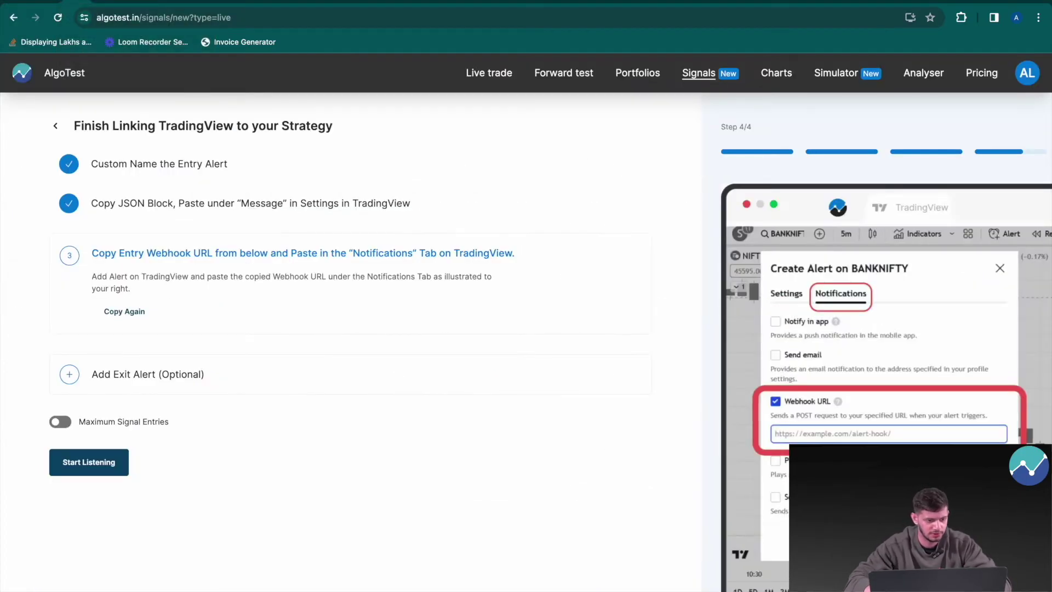
Add an exit alert named '3 Indicators Long - SELL', save it, and copy its JSON block.
click(141, 375)
click(179, 207)
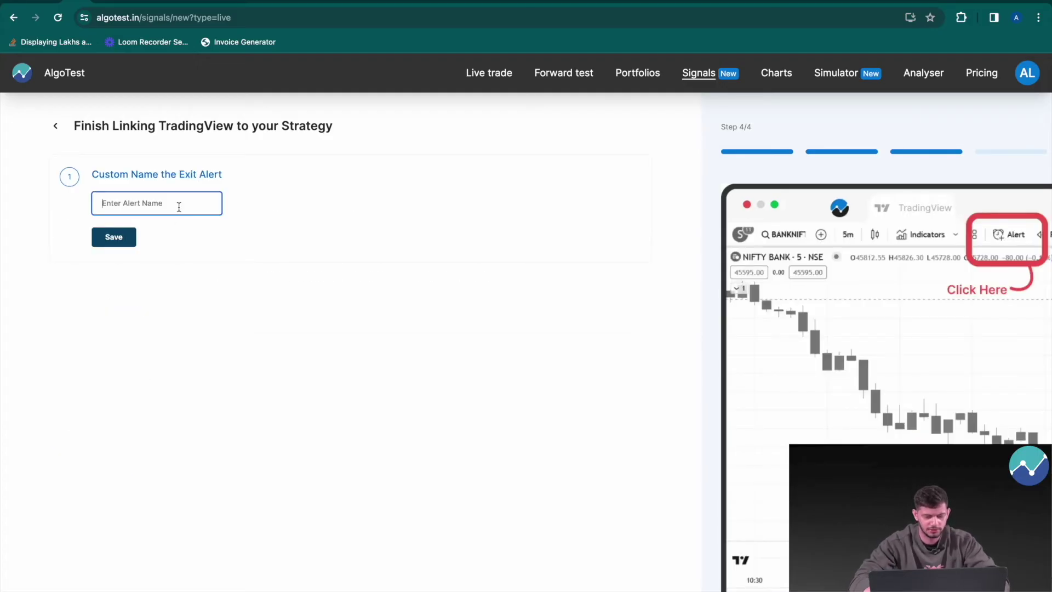
text(3 Indicators)
key(BackSpace)
text(rs L)
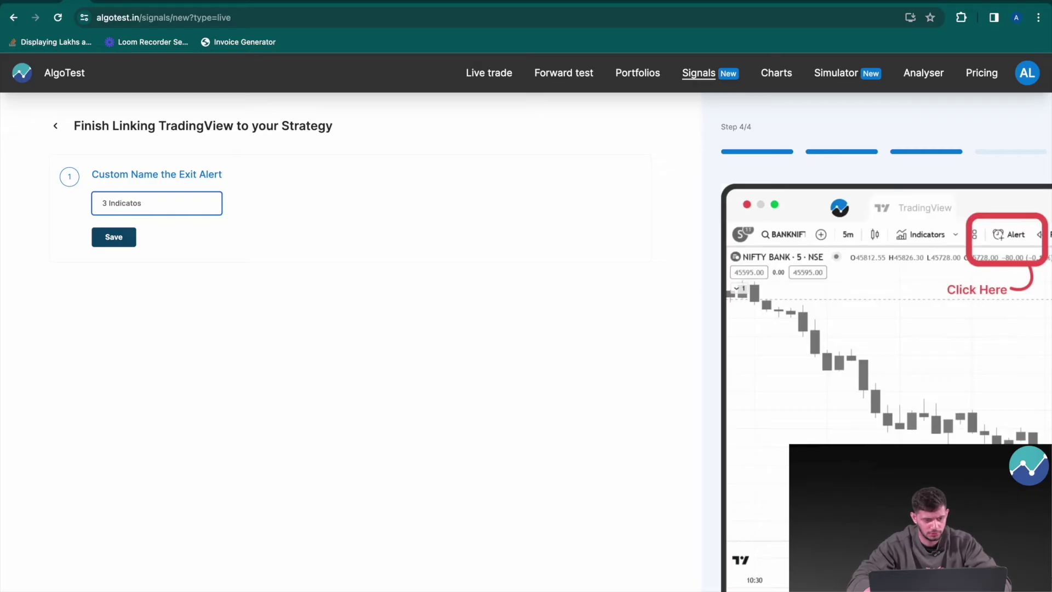
text(ong - Se)
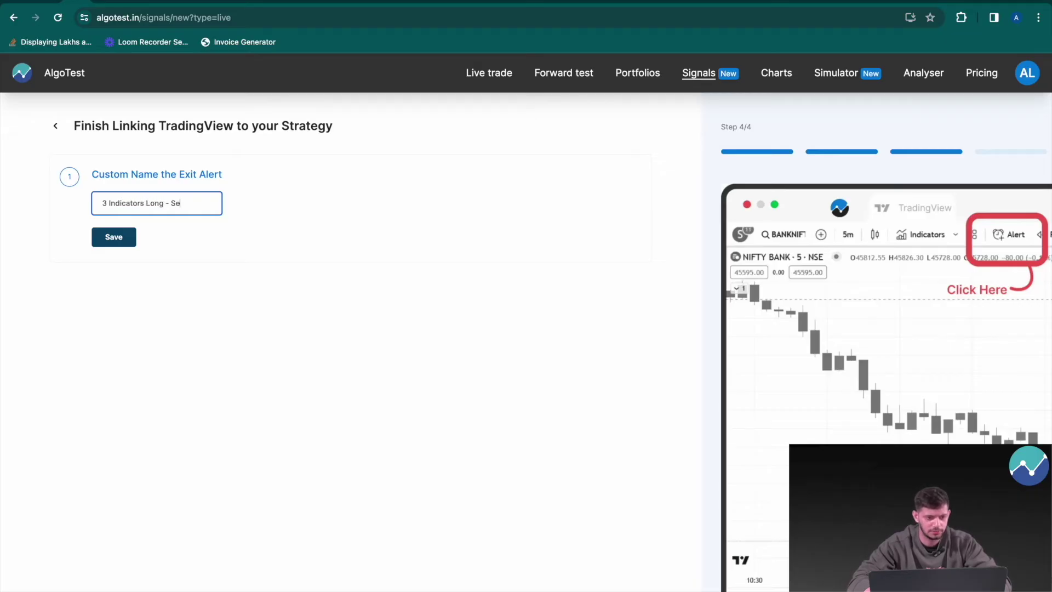
text(ELL)
click(166, 297)
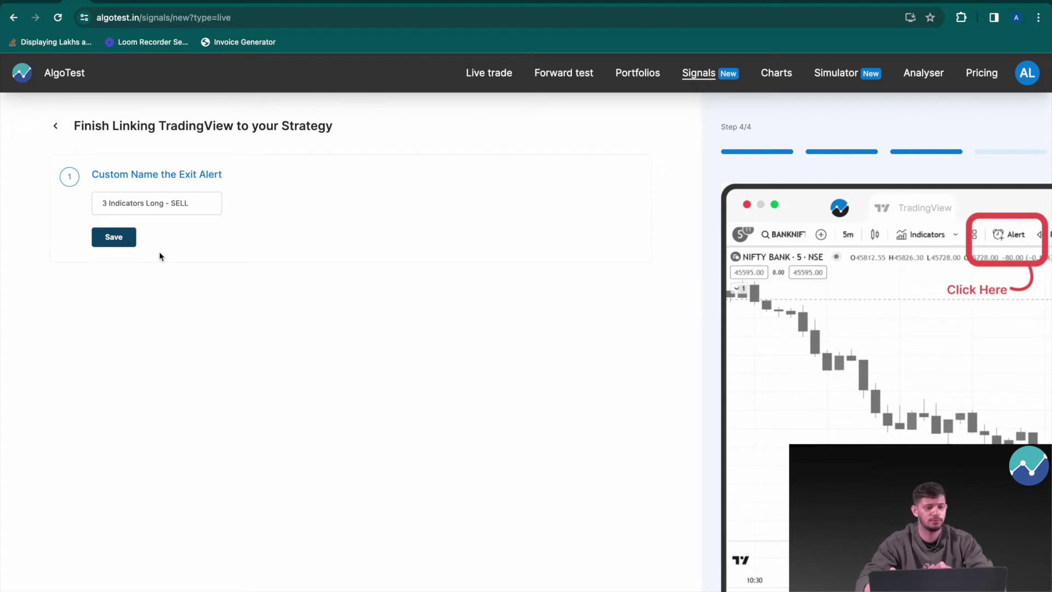
click(114, 239)
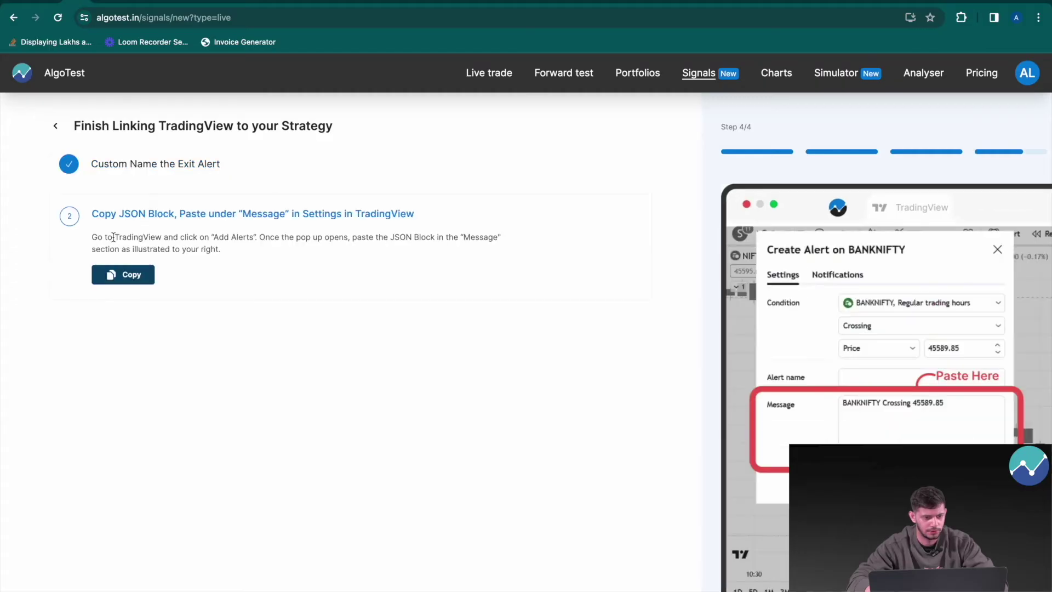
click(135, 277)
click(174, 1)
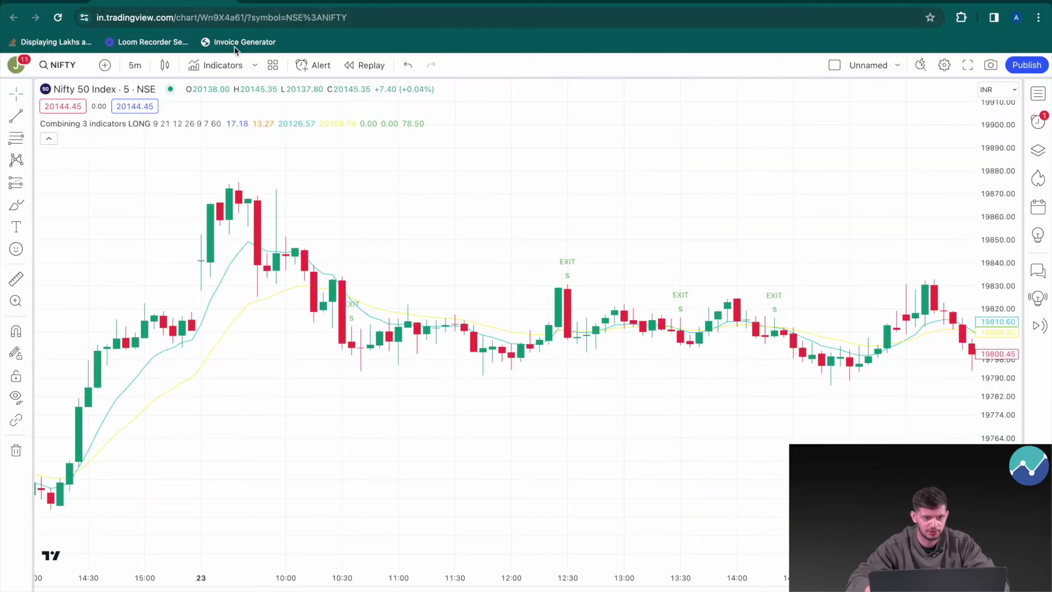
Start a new NIFTY alert on Combining 3 indicators LONG using the EXIT condition.
click(313, 66)
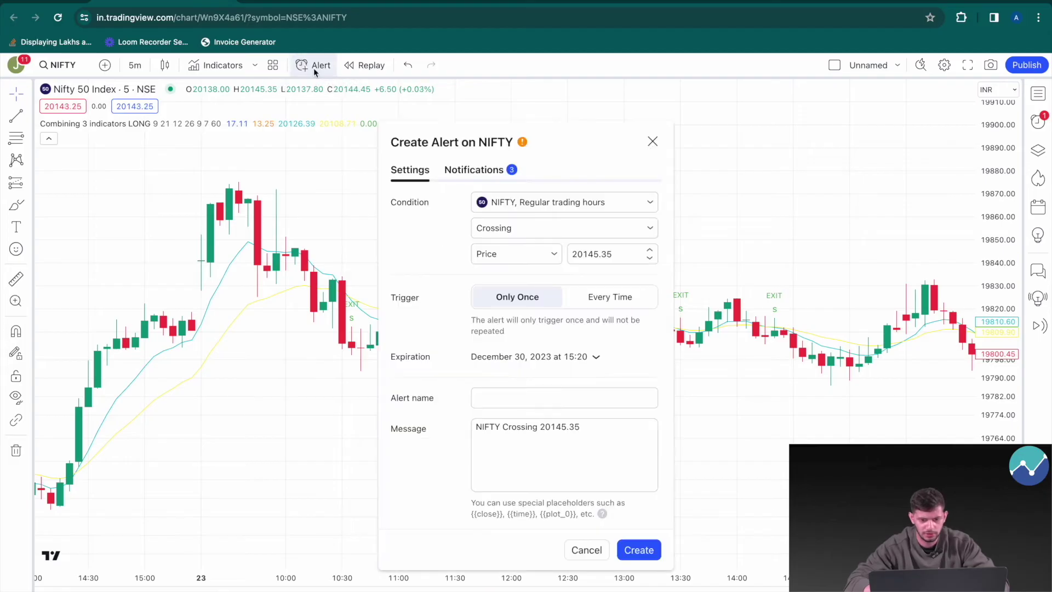
click(515, 205)
click(511, 246)
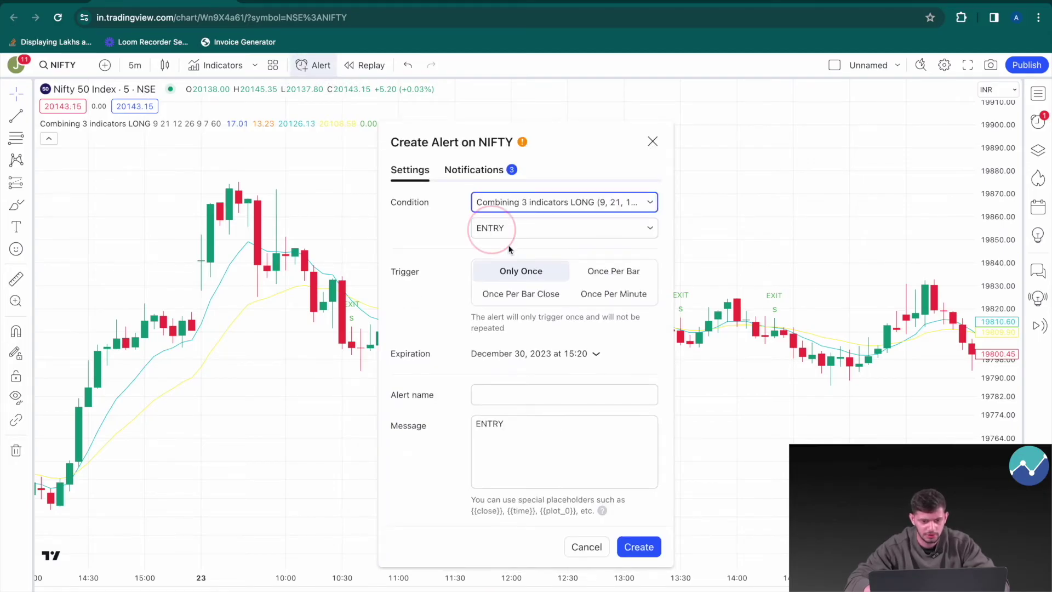
click(511, 231)
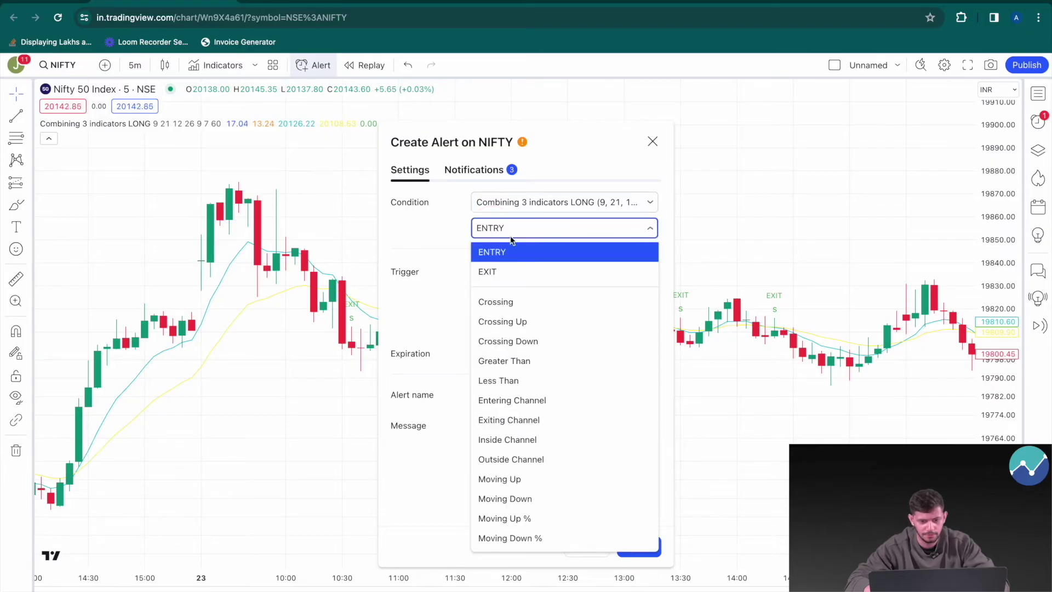
click(498, 272)
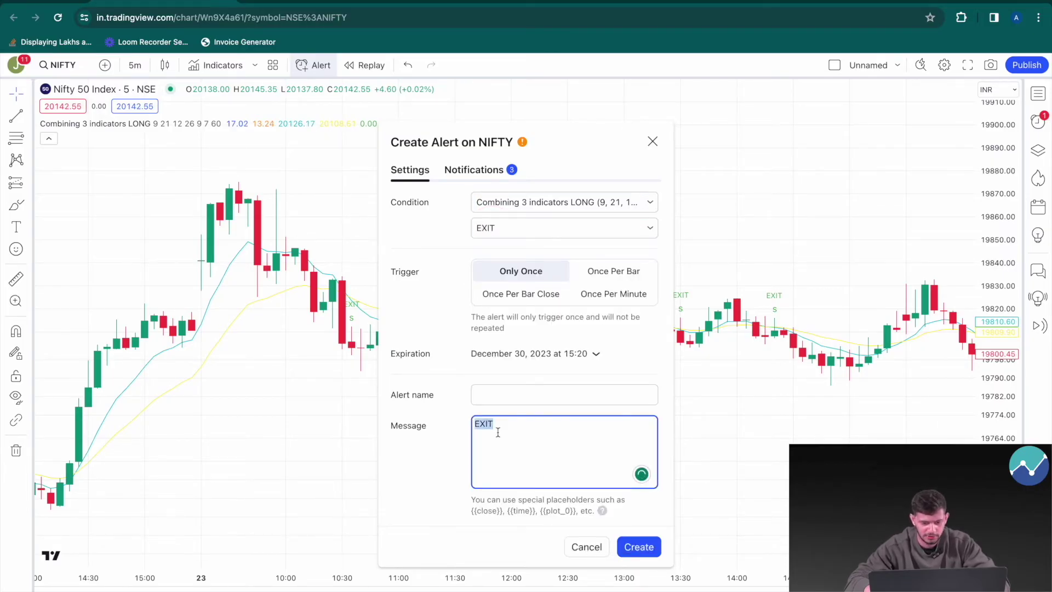
Paste AlgoTest's JSON block as the message, swap in the exit webhook URL, and create it.
key(super+v)
click(77, 2)
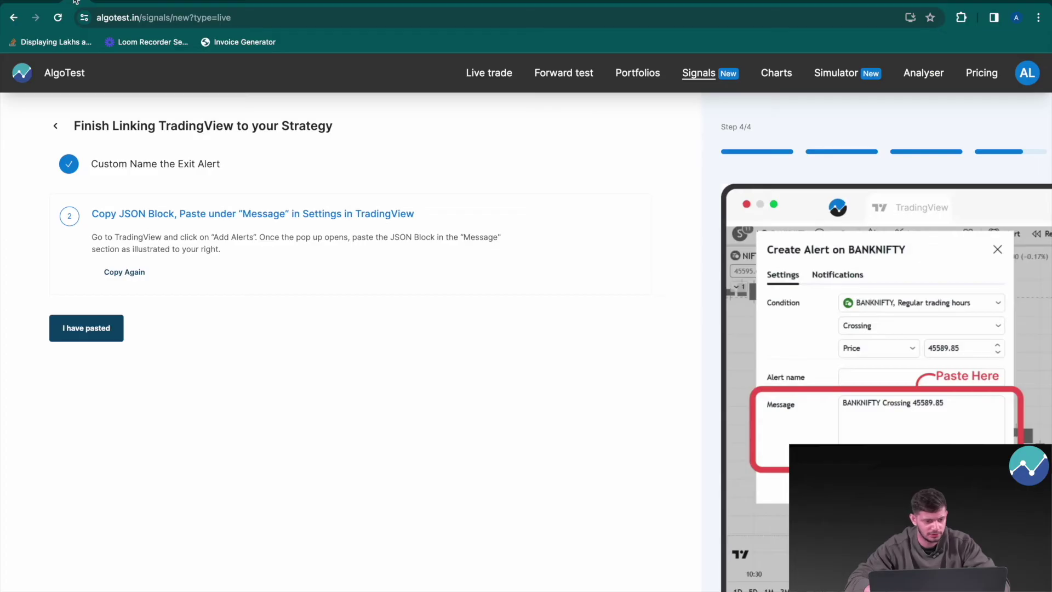
click(110, 332)
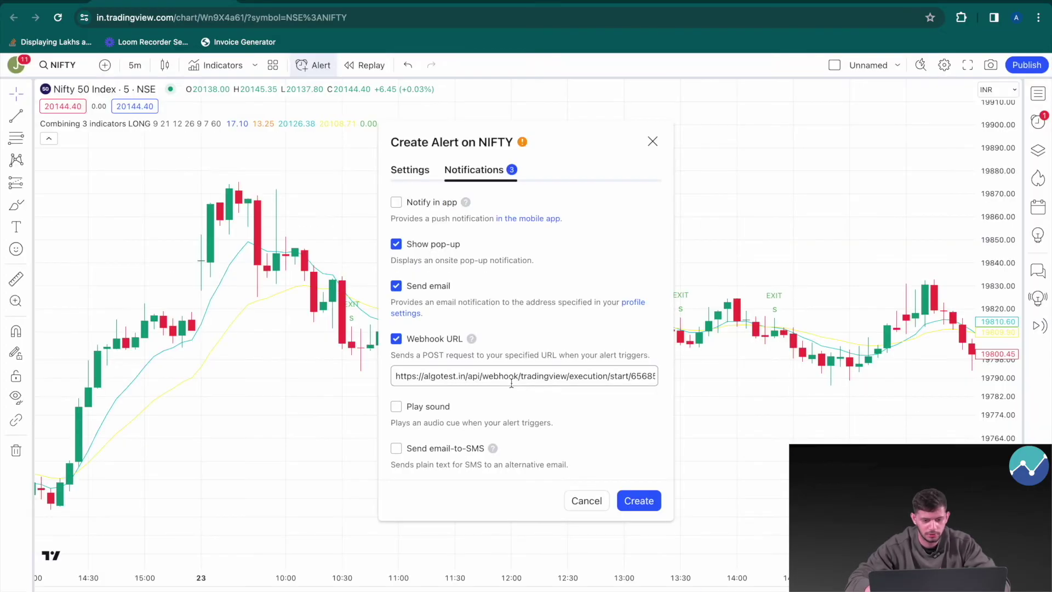
triple_click(511, 376)
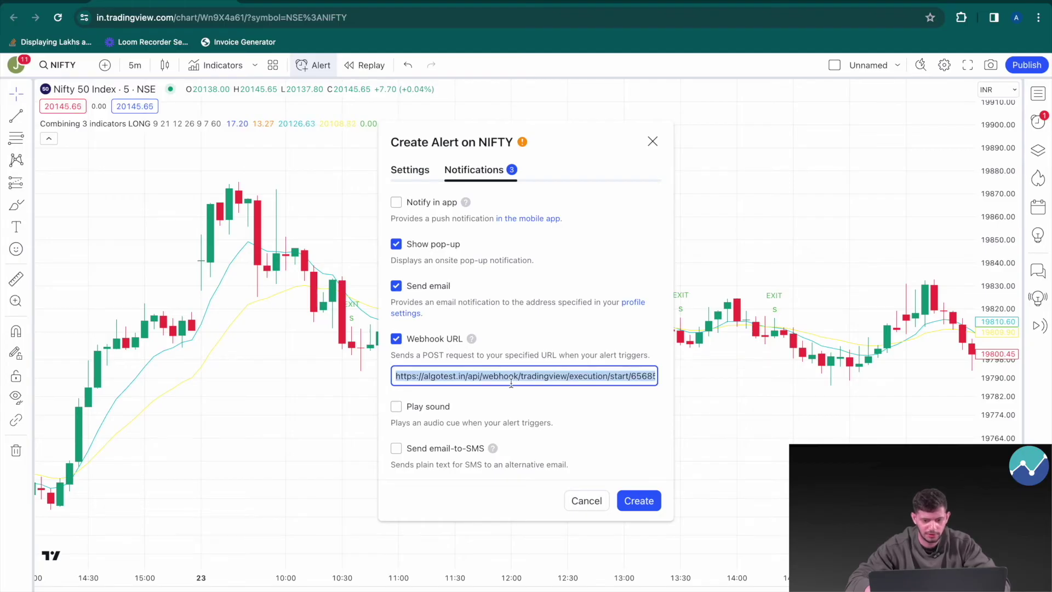
key(ctrl+v)
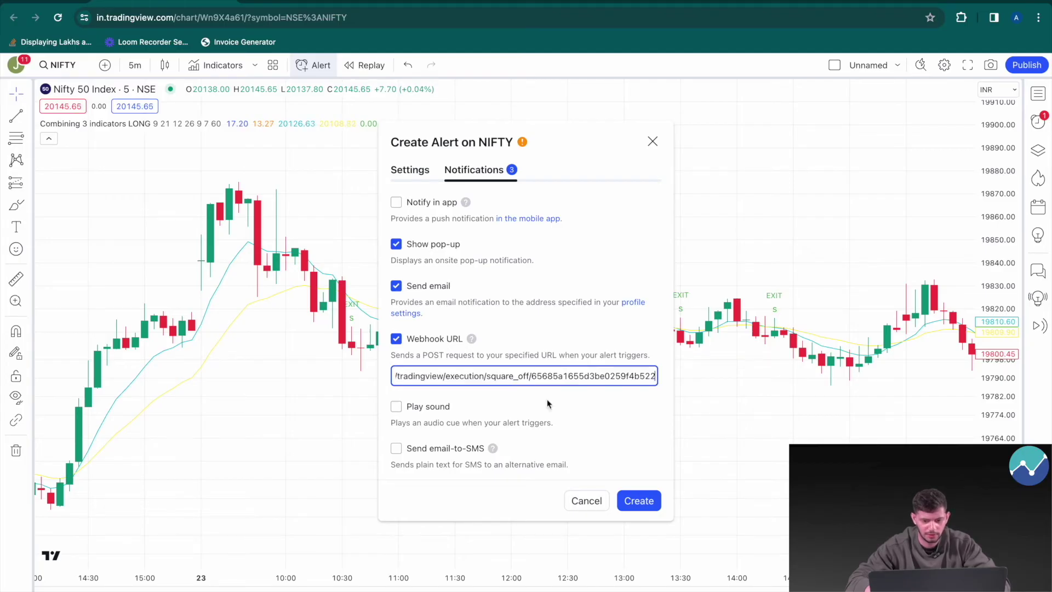
click(637, 500)
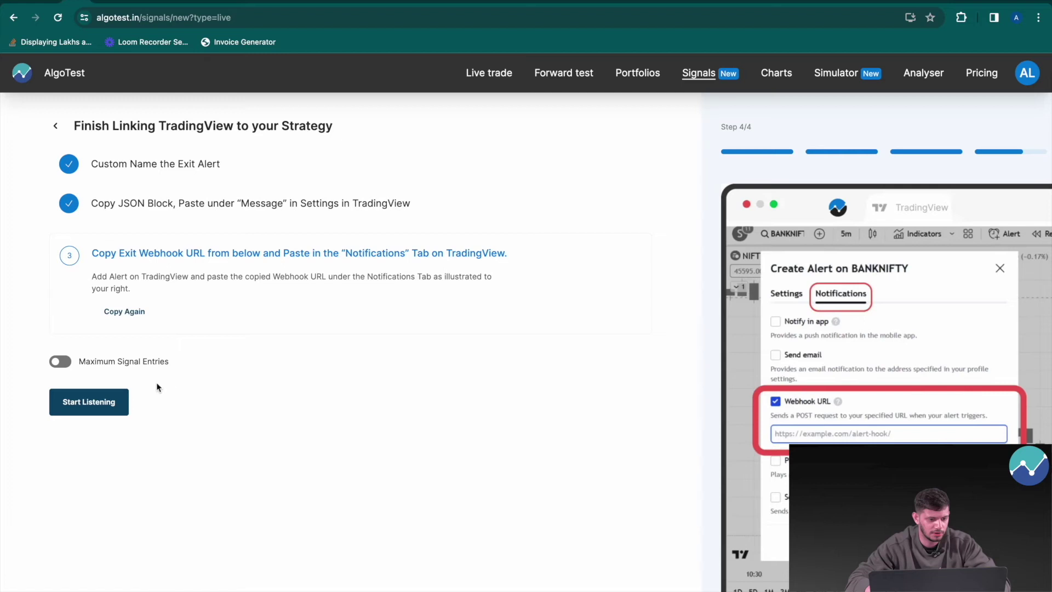
Start the Long - Buy strategy listening and copy the Combining 3 indicators SHORT script code.
click(107, 405)
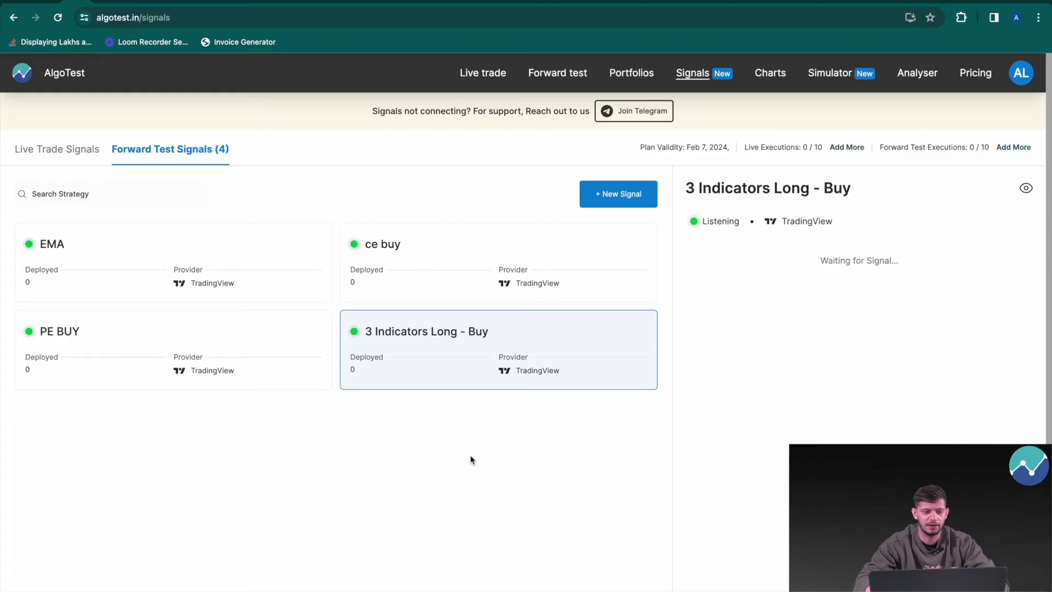
key(super+Tab)
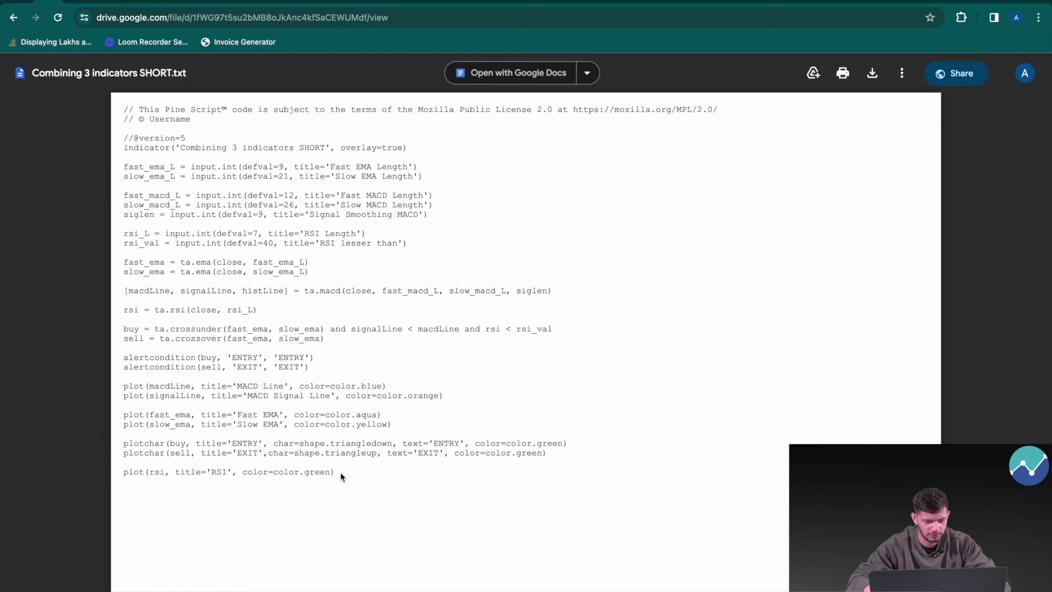
drag(342, 478, 123, 110)
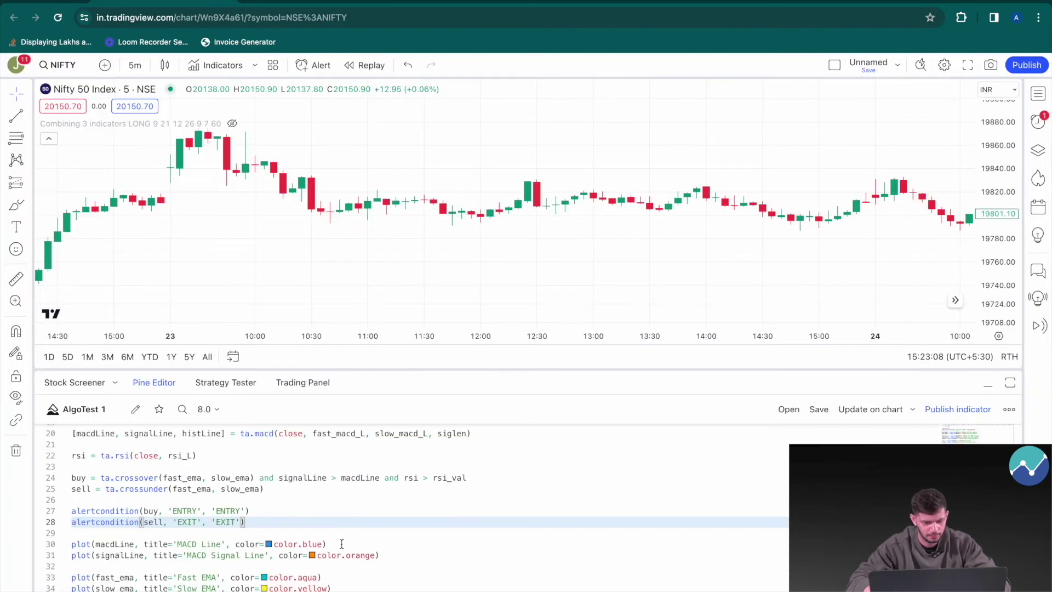
key(ctrl+a)
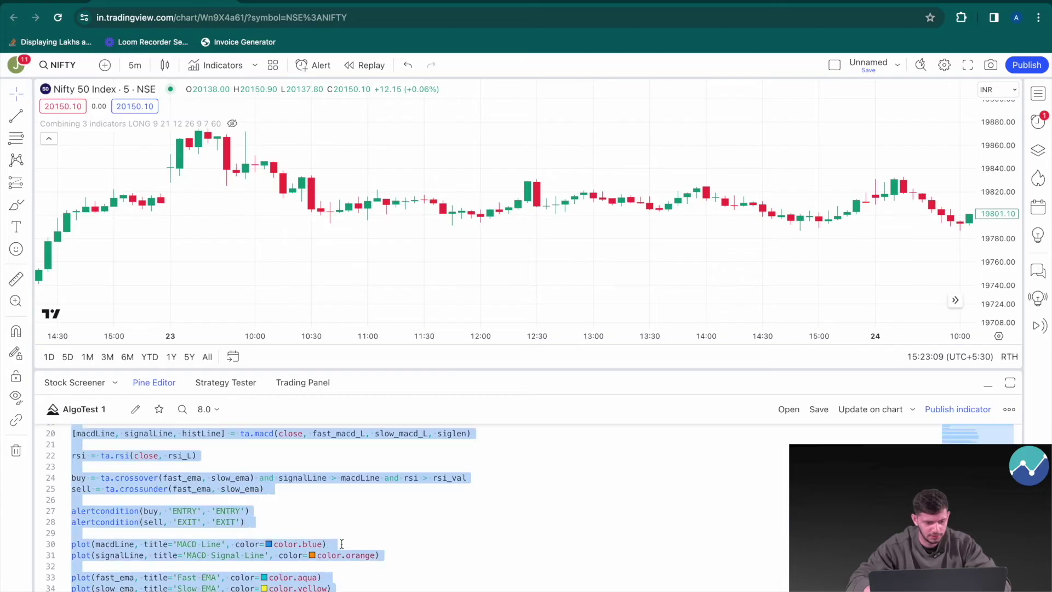
Paste the SHORT script into the Pine Editor and save it onto the NIFTY chart.
key(ctrl+v)
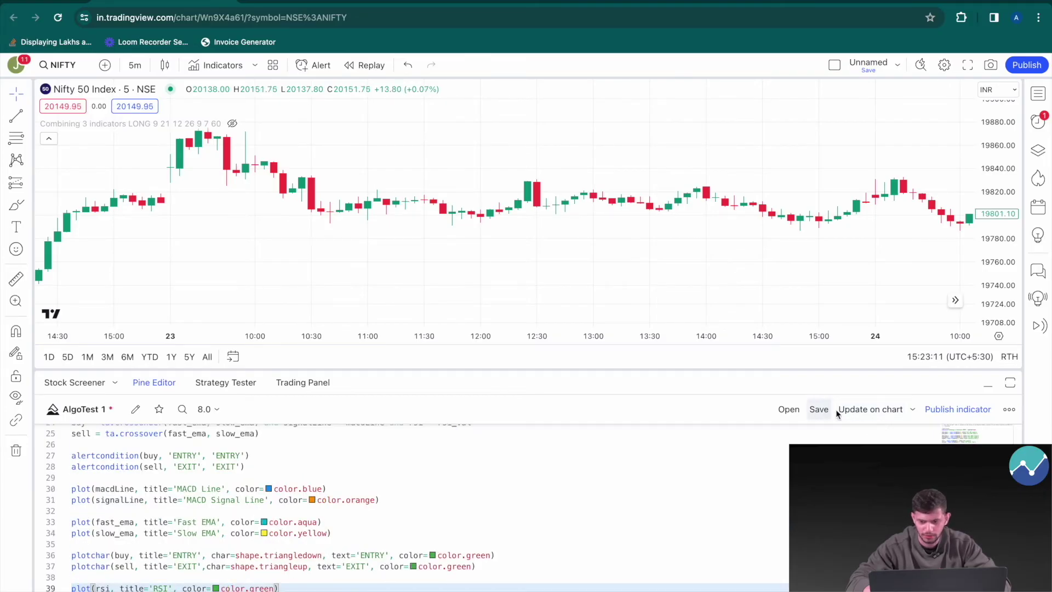
click(819, 411)
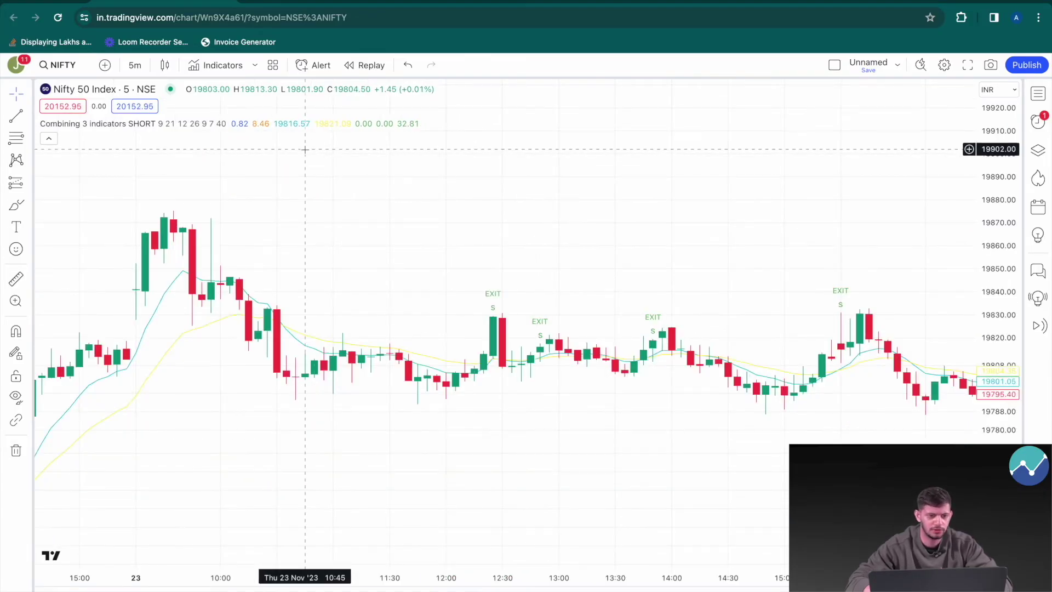
click(310, 63)
click(312, 165)
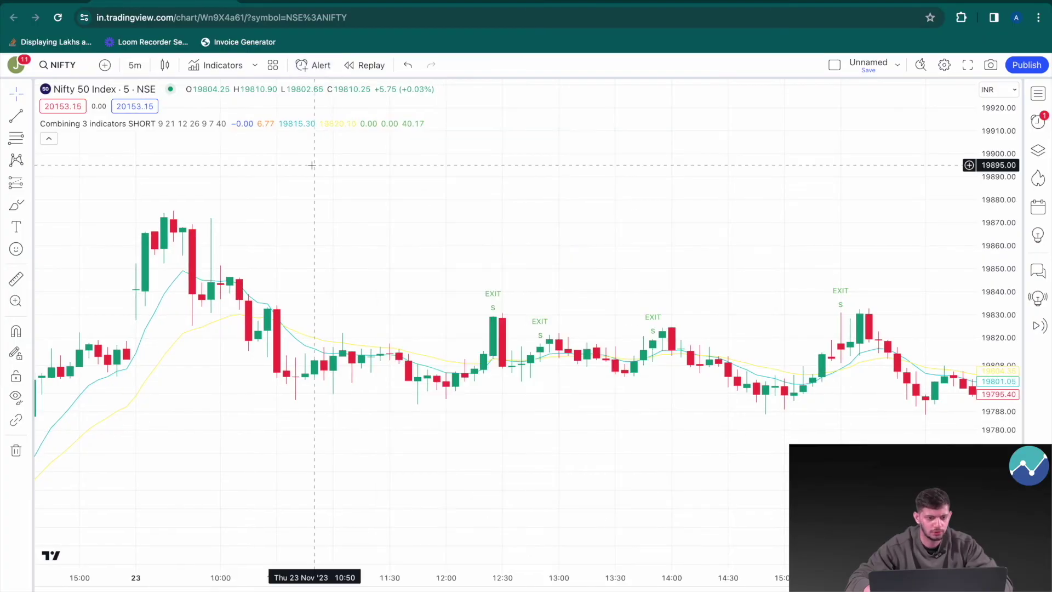
Start an alert based on Combining 3 indicators SHORT, then begin a new AlgoTest signal.
click(315, 76)
click(528, 200)
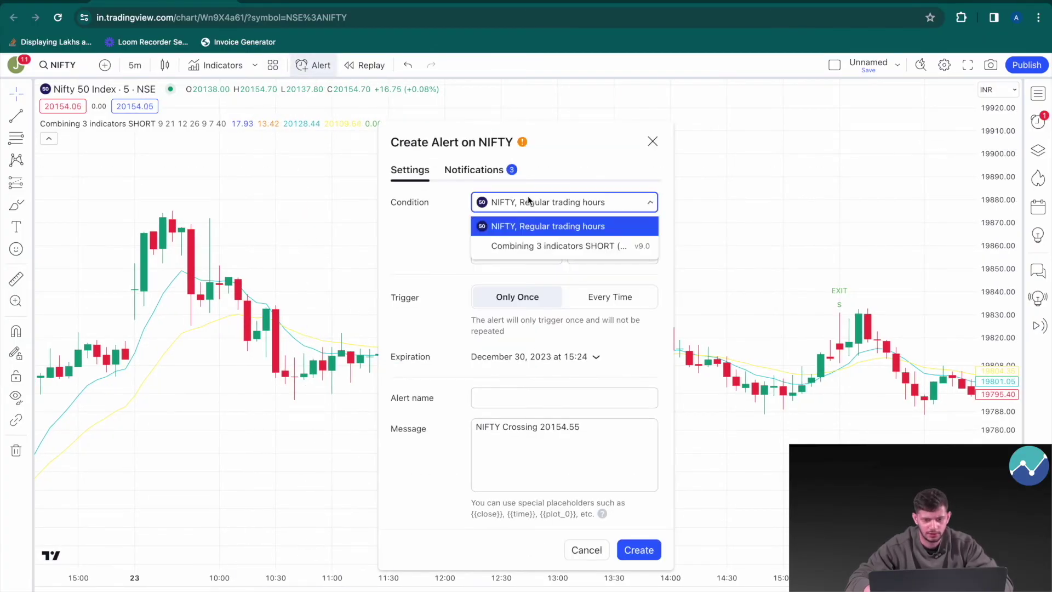
click(527, 247)
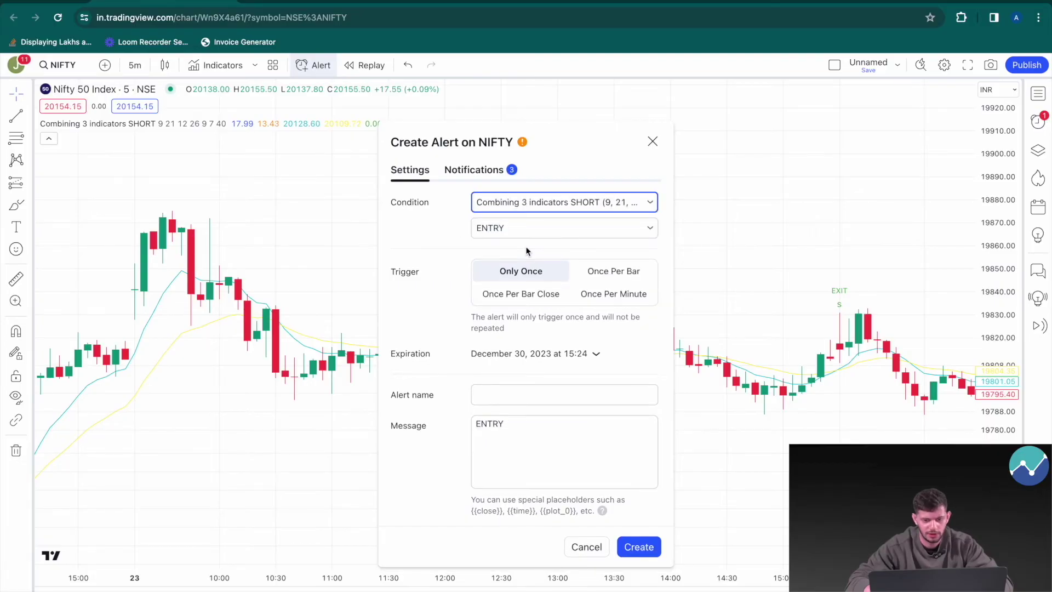
click(110, 3)
click(617, 192)
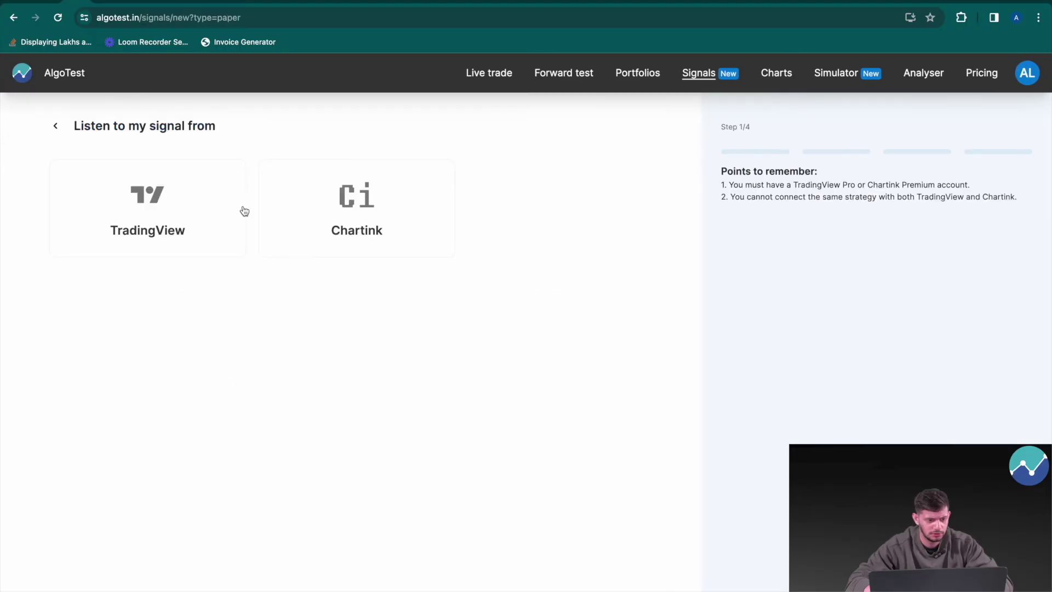
Set up a TradingView forward-test strategy on Nifty with one buy Put leg.
click(206, 209)
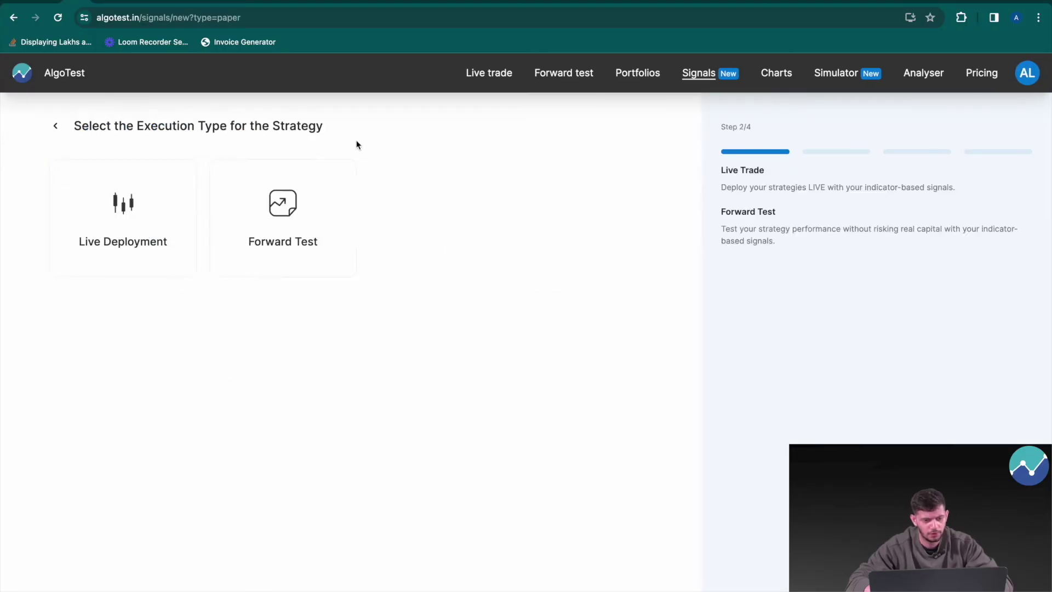
click(290, 244)
click(471, 169)
click(446, 242)
click(468, 319)
click(572, 323)
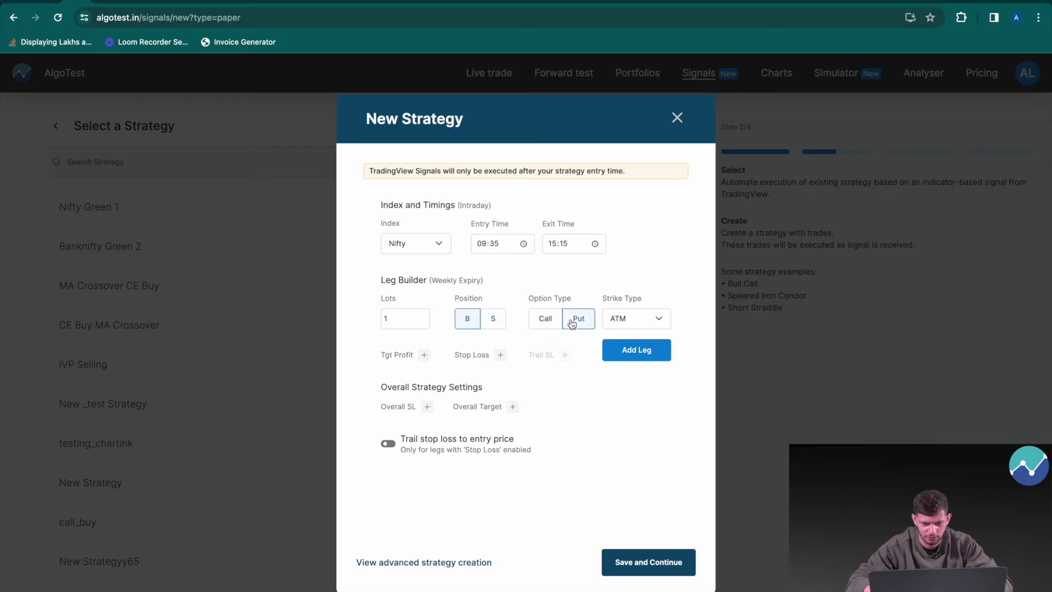
click(636, 349)
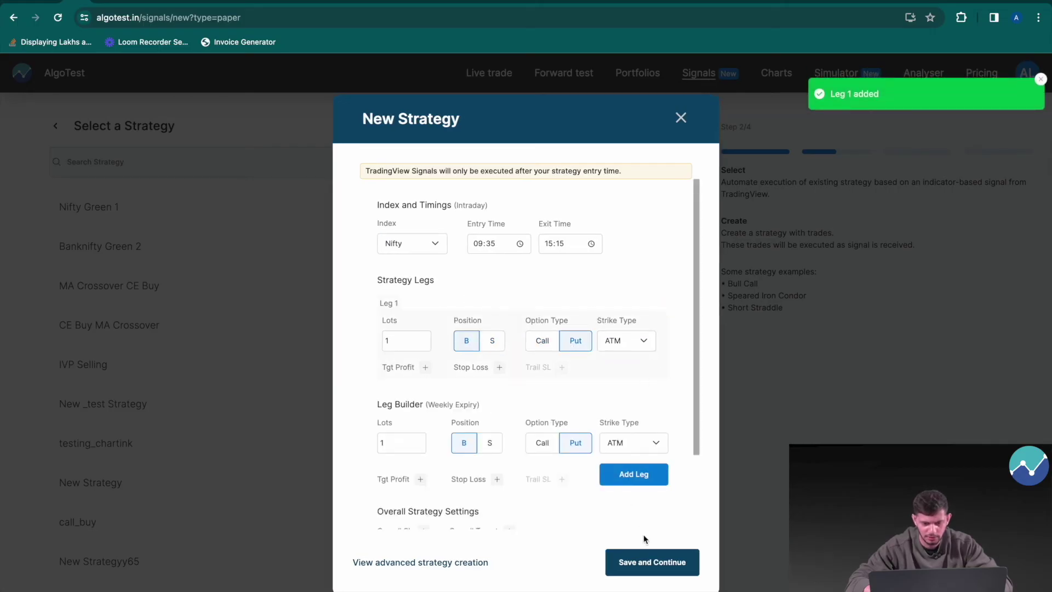
Save the strategy as '3 Indicators Short - ENTRY' and select it for the signal.
click(647, 568)
click(542, 355)
key(super+a)
text(3 Indicart)
key(BackSpace)
key(BackSpace)
text(tors Short - ENTRY)
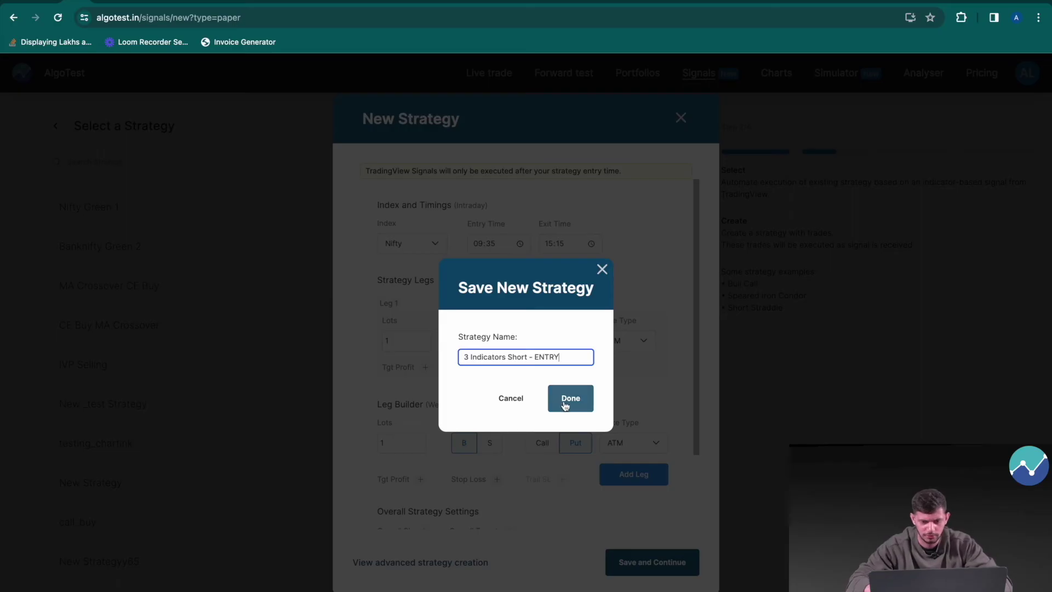
click(565, 405)
scroll(480, 398, down, 4)
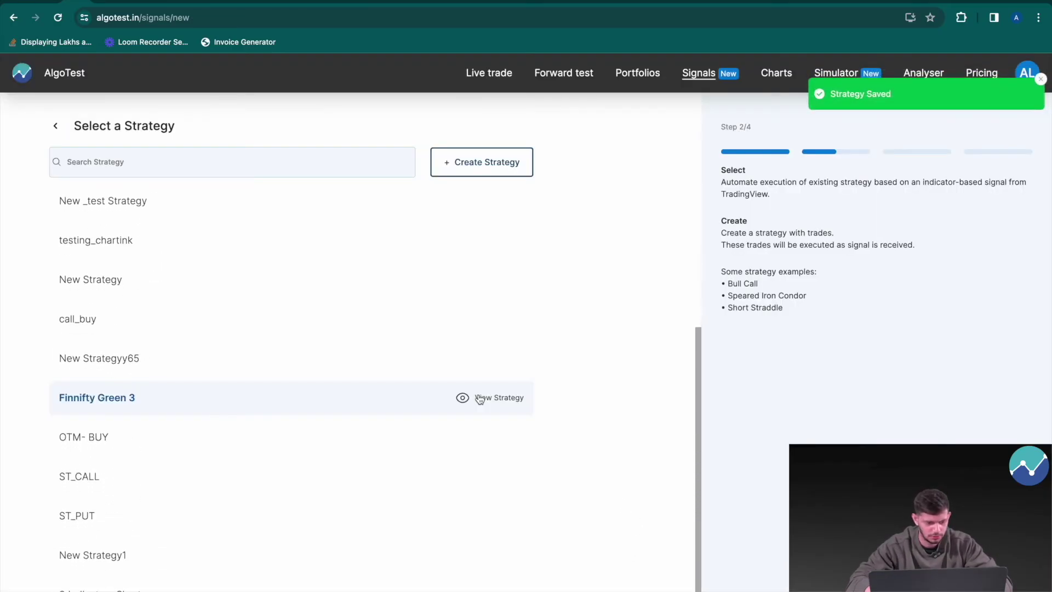
click(165, 585)
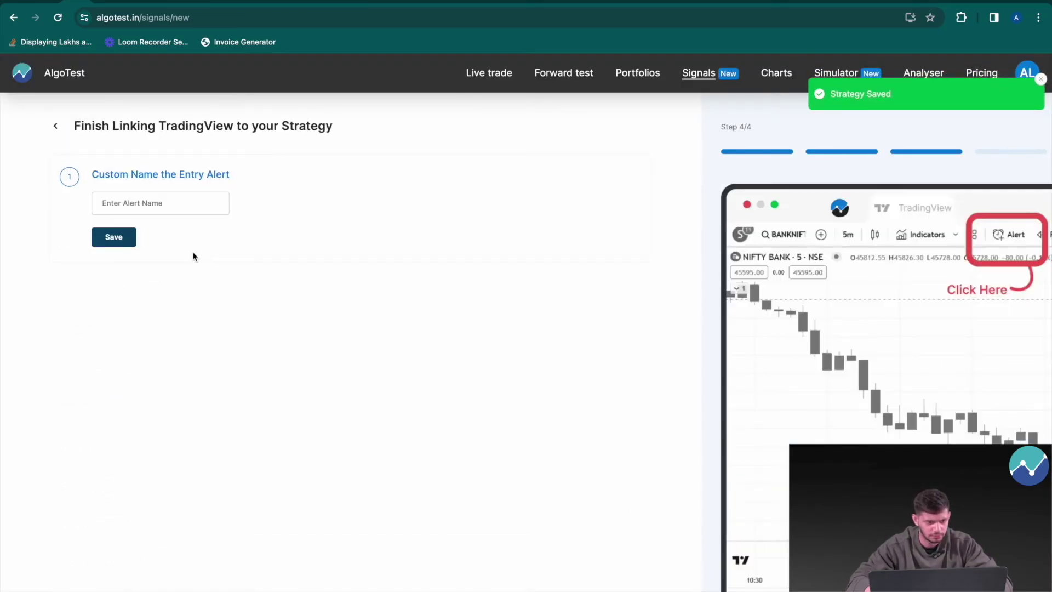
Name the entry alert '3 Indicators Short - BUY', save it, and copy its JSON block.
click(156, 208)
text(3 Indicators )
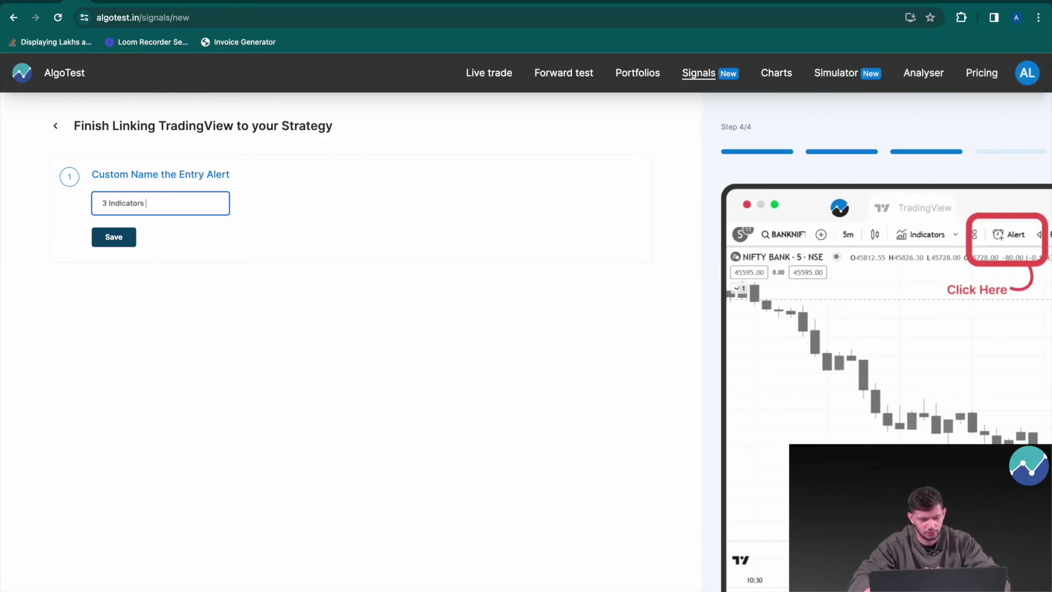
text(Short - BUY)
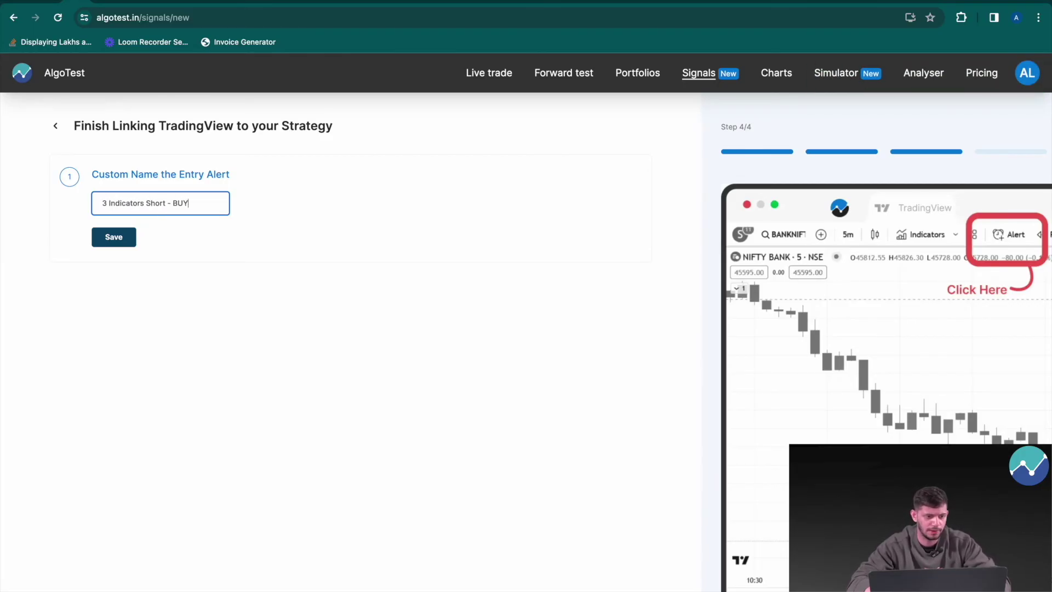
click(121, 246)
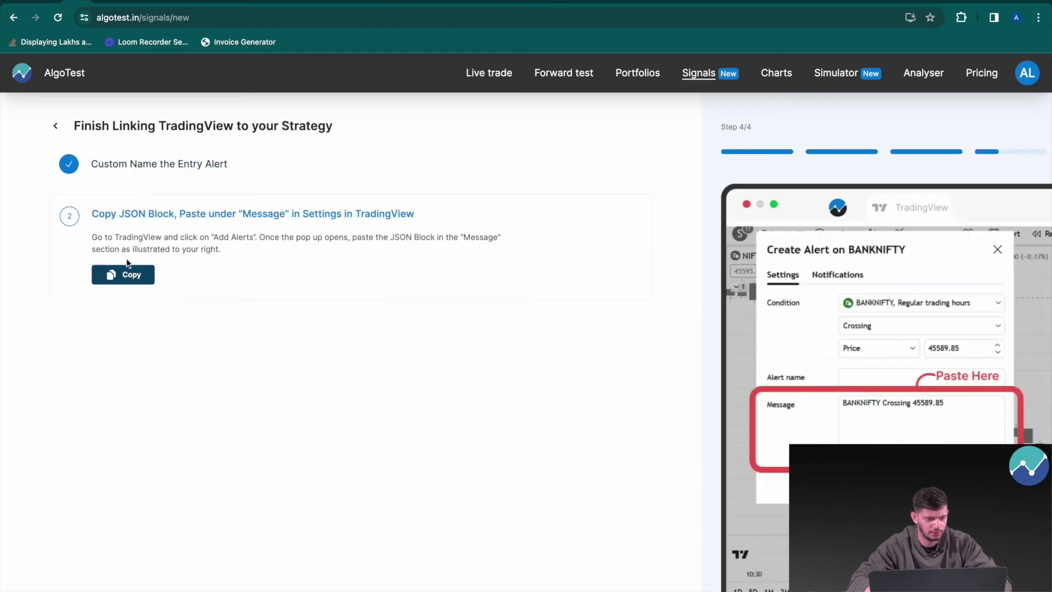
click(135, 276)
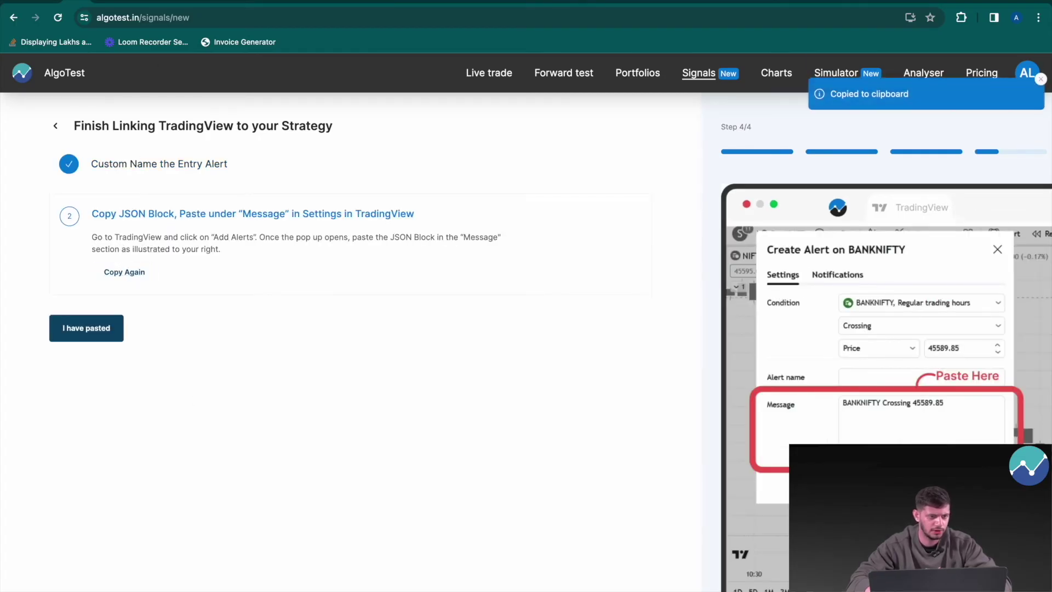
key(ctrl+Tab)
Replace the SHORT entry alert's message with AlgoTest's JSON block.
click(557, 433)
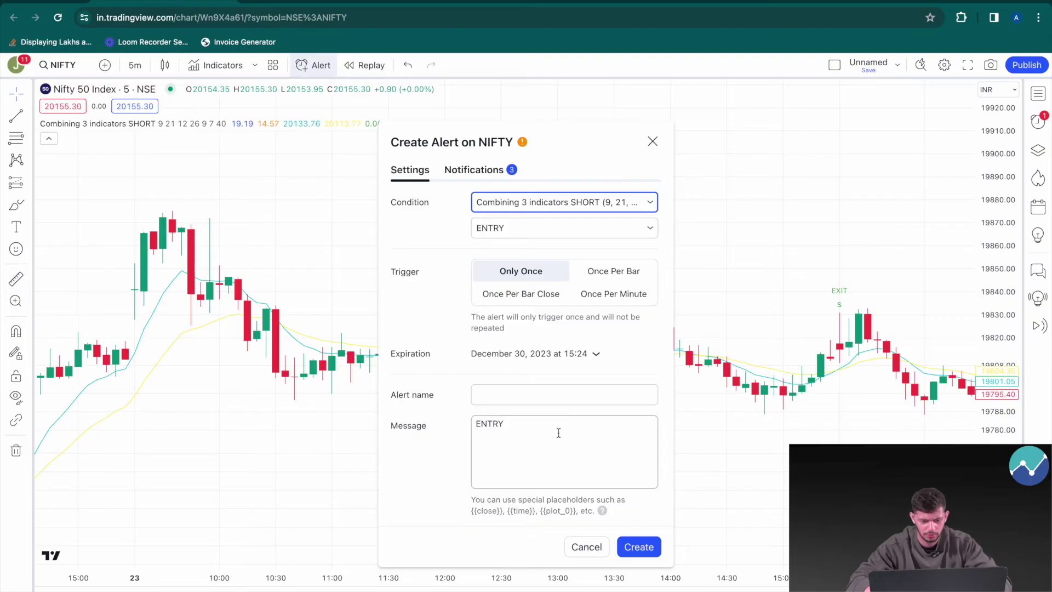
key(super+a)
key(super+v)
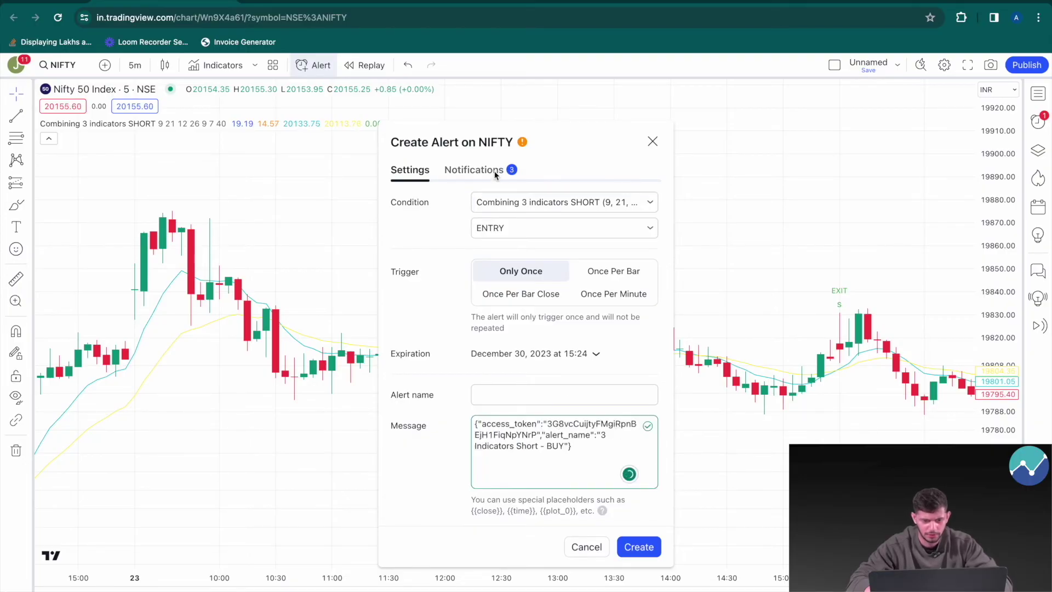
click(496, 175)
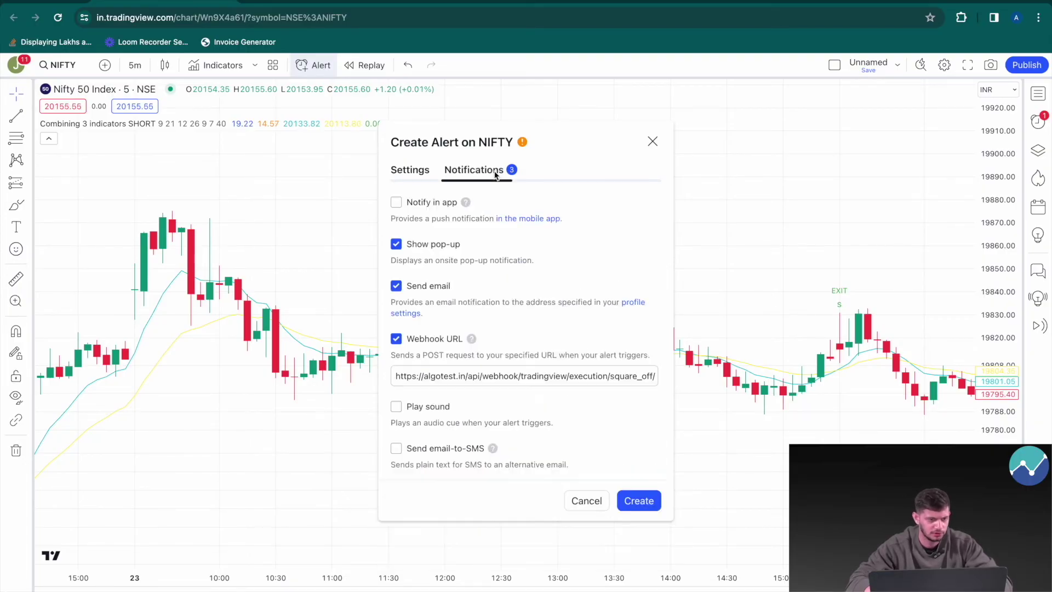
click(99, 3)
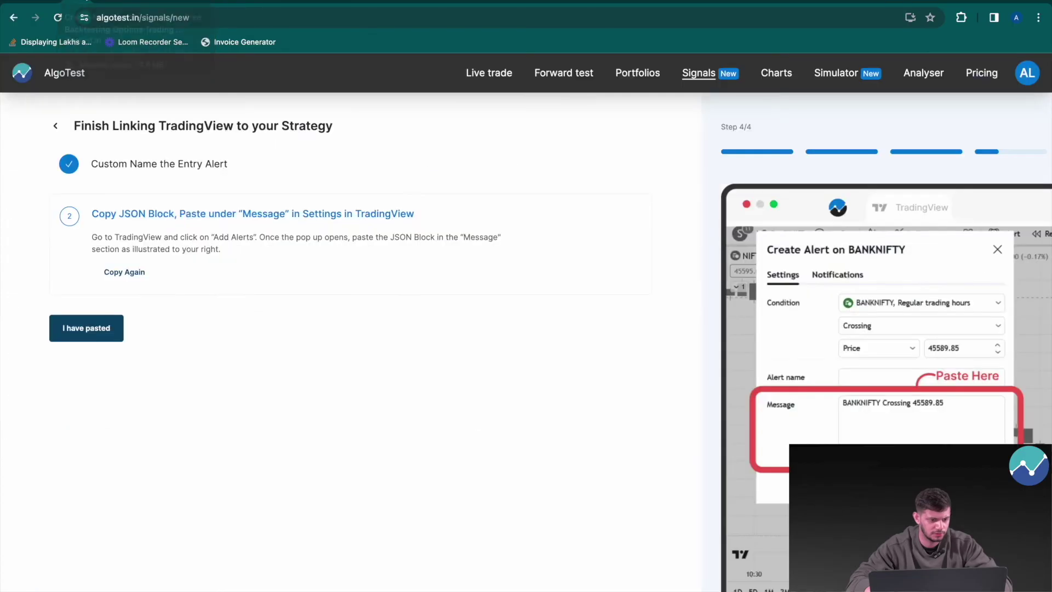
click(104, 332)
Paste AlgoTest's entry webhook URL into the alert's webhook field and create the alert.
click(123, 314)
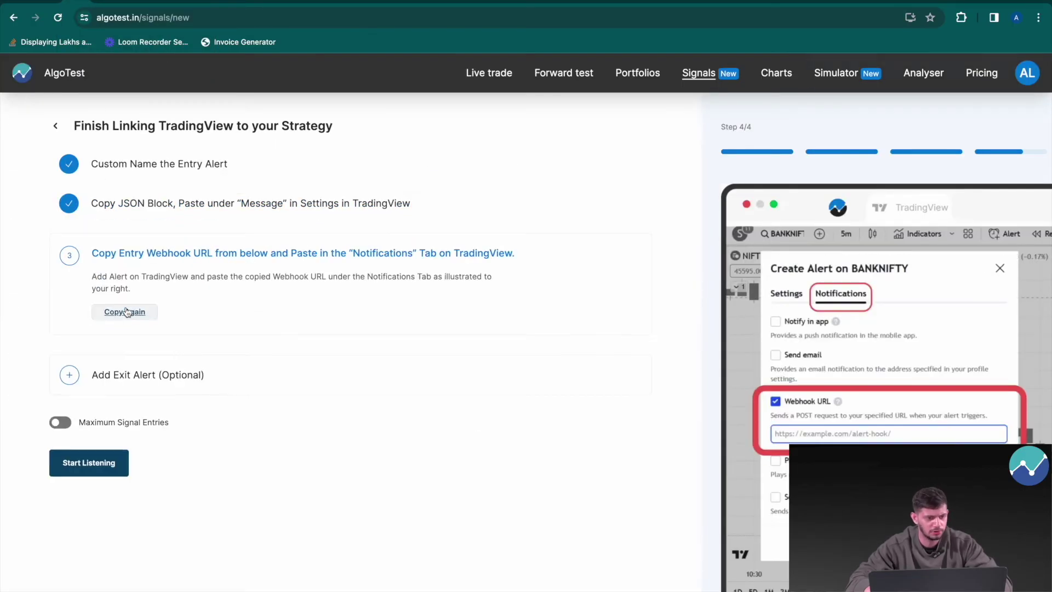
click(167, 2)
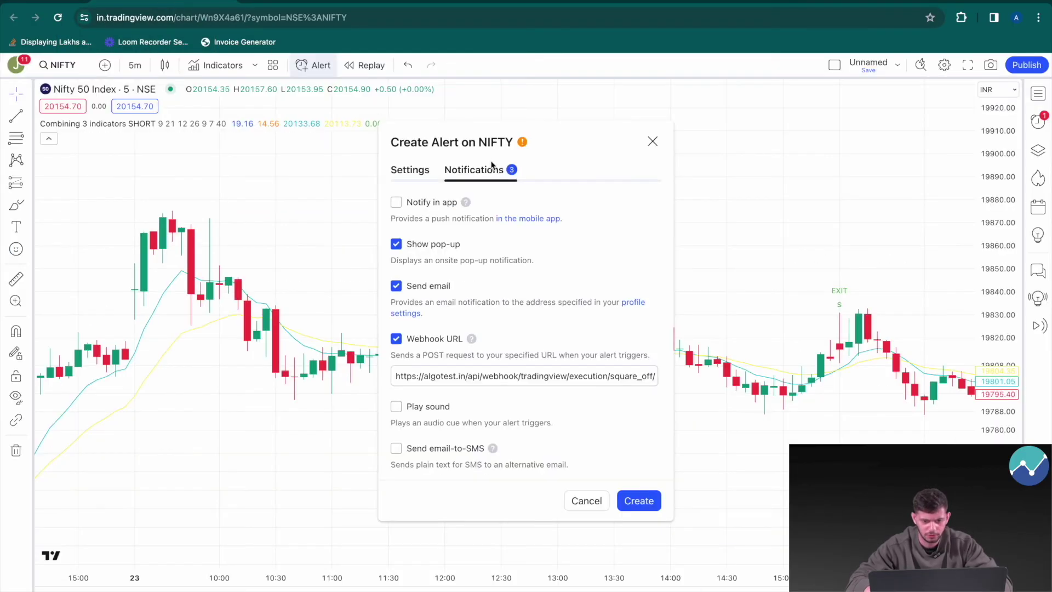
click(513, 376)
key(ctrl+a)
key(ctrl+v)
click(524, 398)
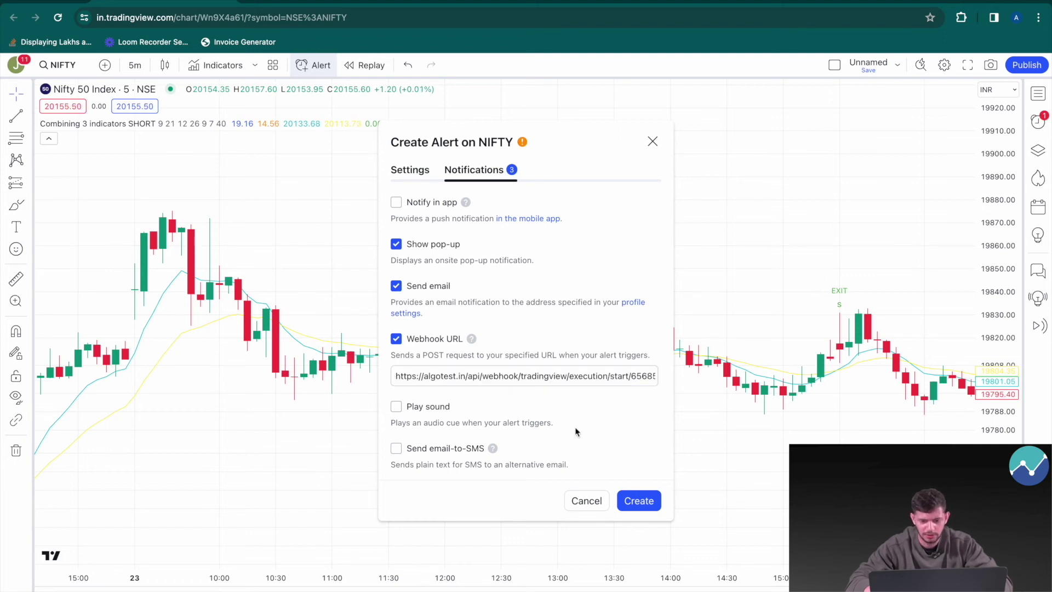
click(644, 501)
Begin adding an AlgoTest exit alert for the SHORT strategy.
click(93, 3)
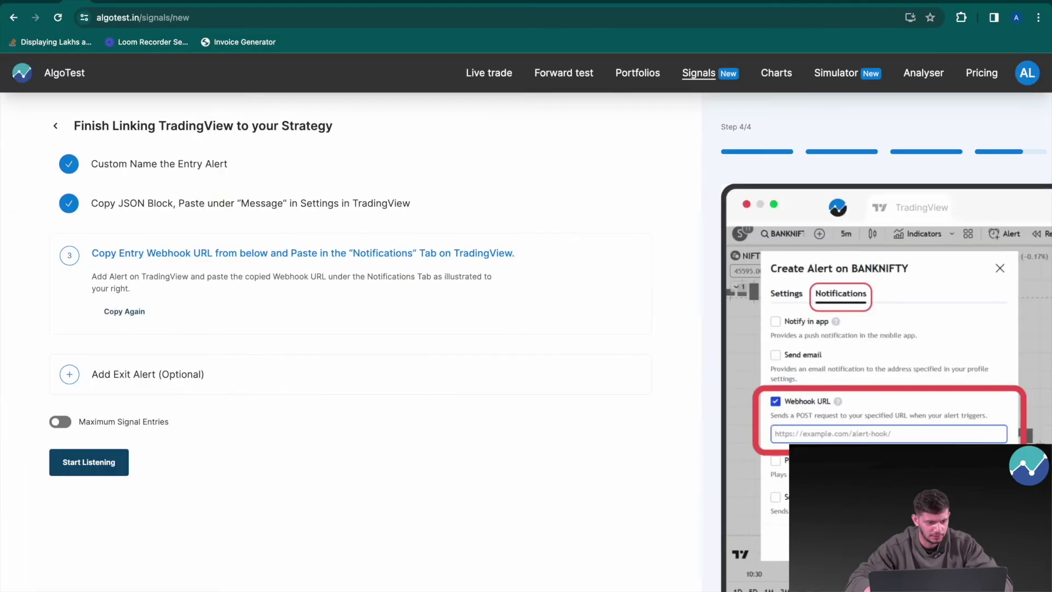
click(152, 380)
click(154, 201)
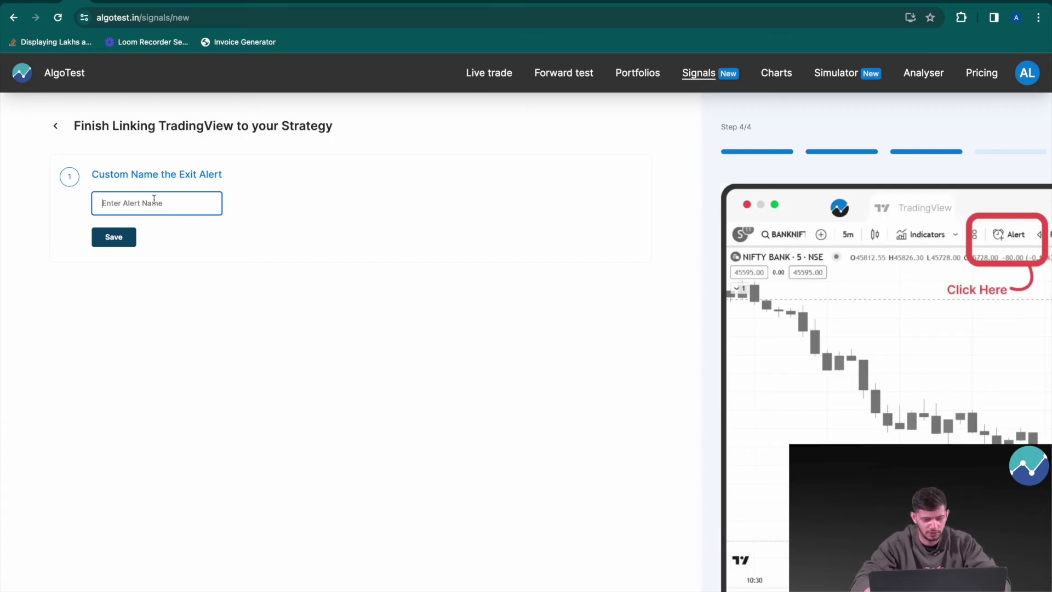
Name the exit alert '3 Indicators Short - SELL', save it, and copy its JSON block.
text(3 Indicators Short - SELL)
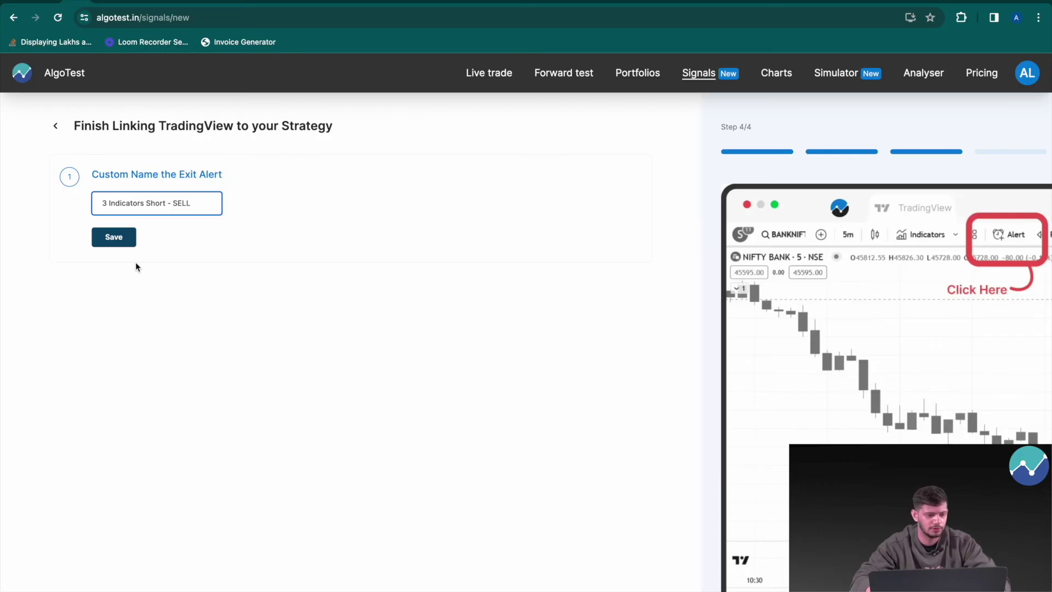
click(125, 240)
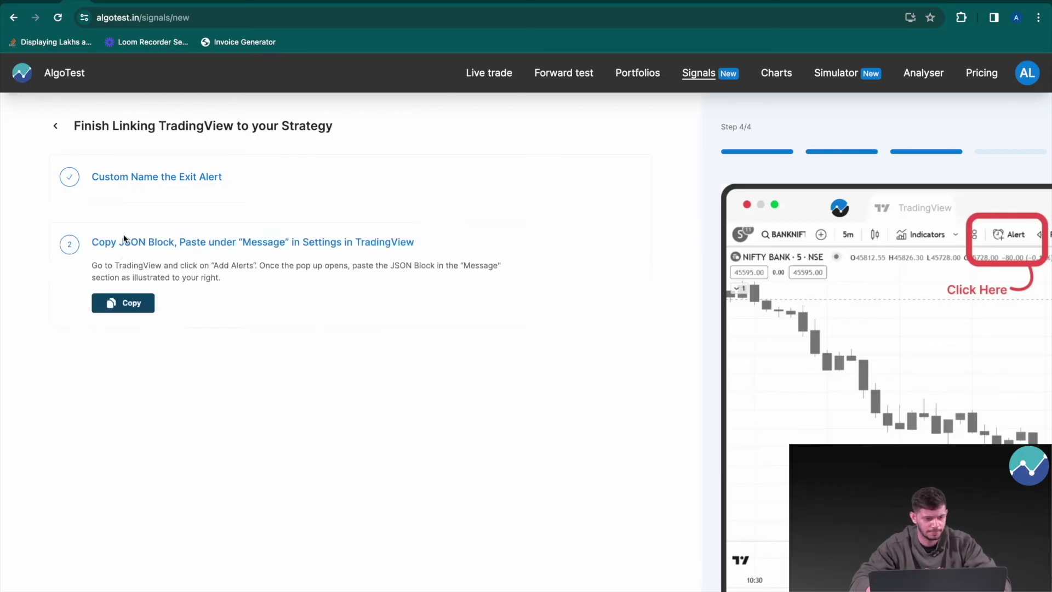
click(126, 272)
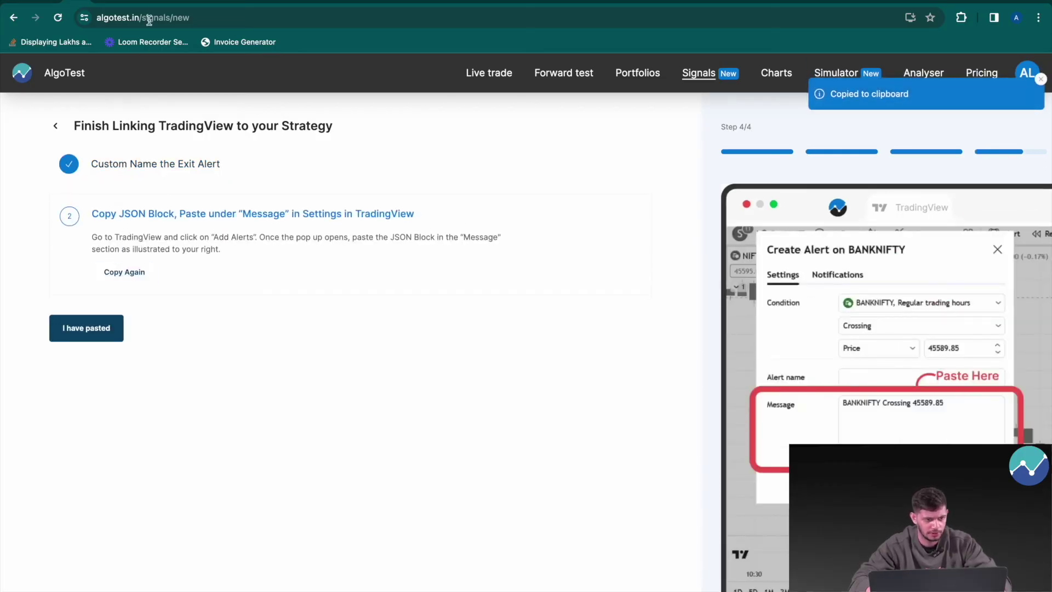
key(ctrl+Tab)
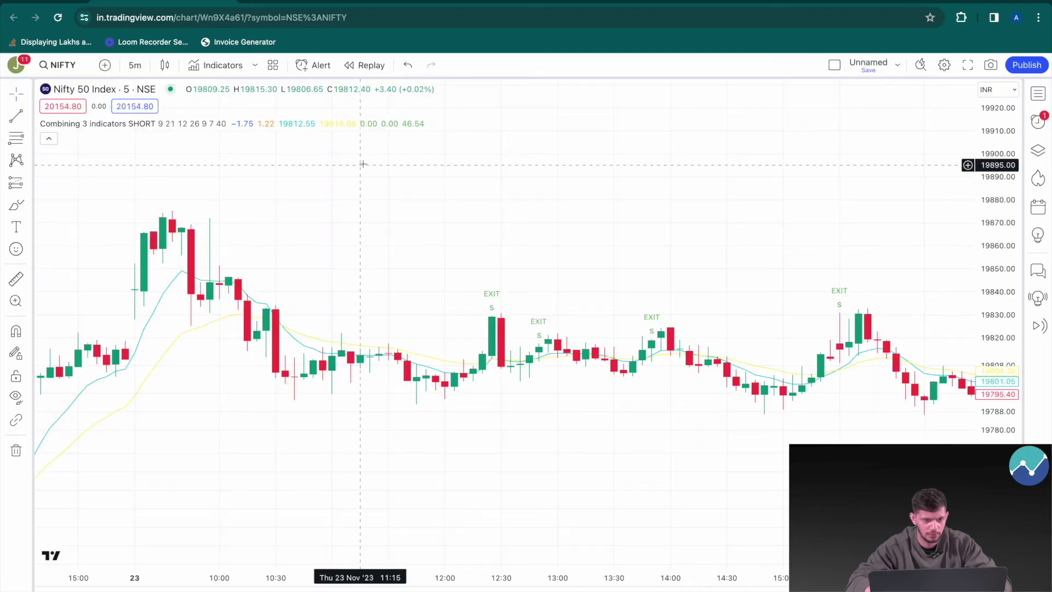
Start a new NIFTY alert on Combining 3 indicators SHORT firing on EXIT.
click(308, 66)
click(524, 202)
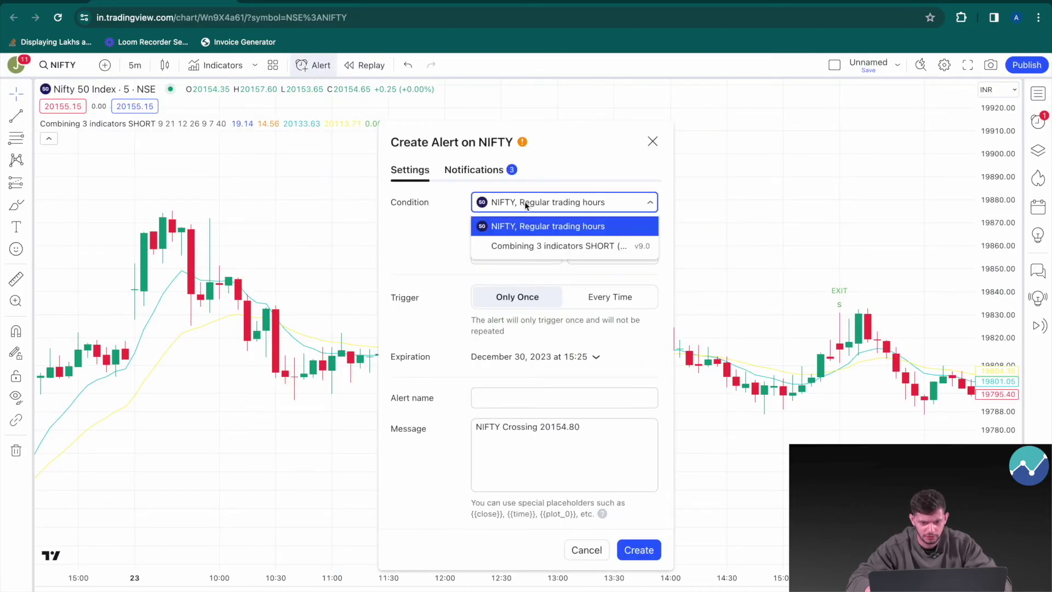
click(521, 246)
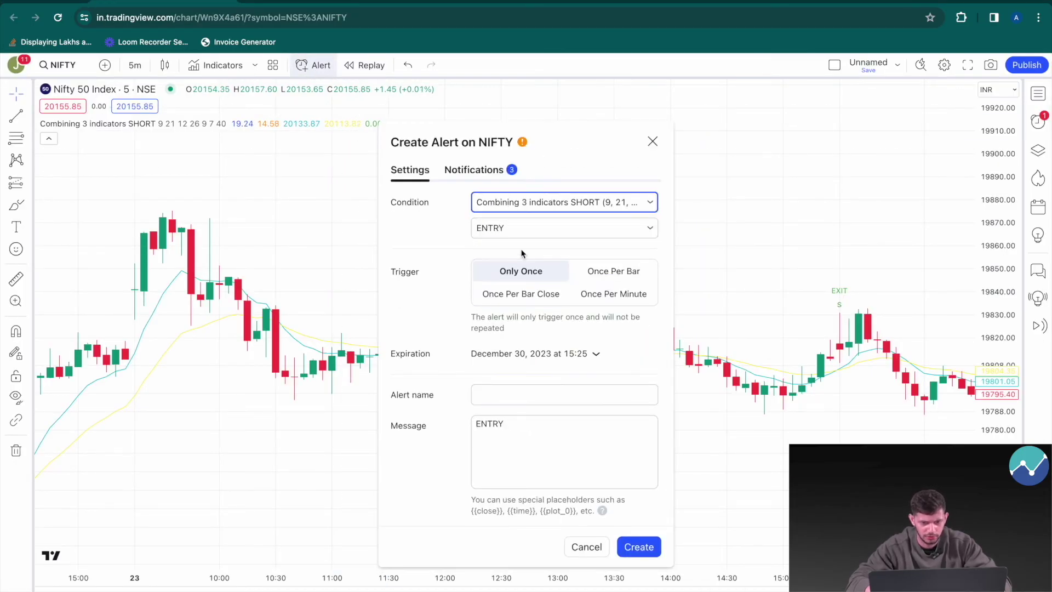
click(518, 227)
click(504, 269)
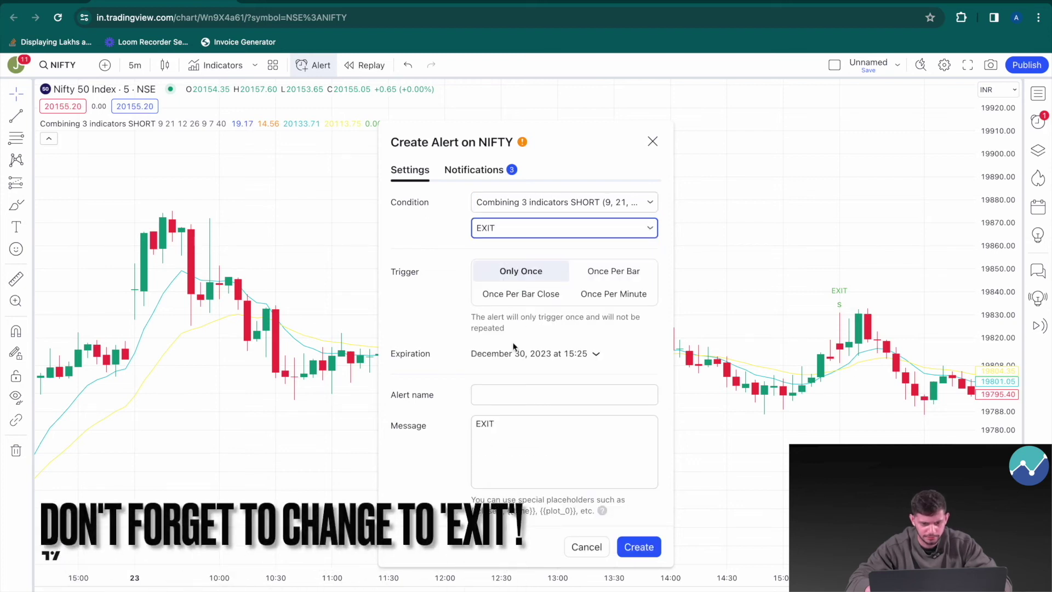
Replace the alert message with AlgoTest's exit JSON block.
click(515, 430)
key(ctrl+a)
key(ctrl+v)
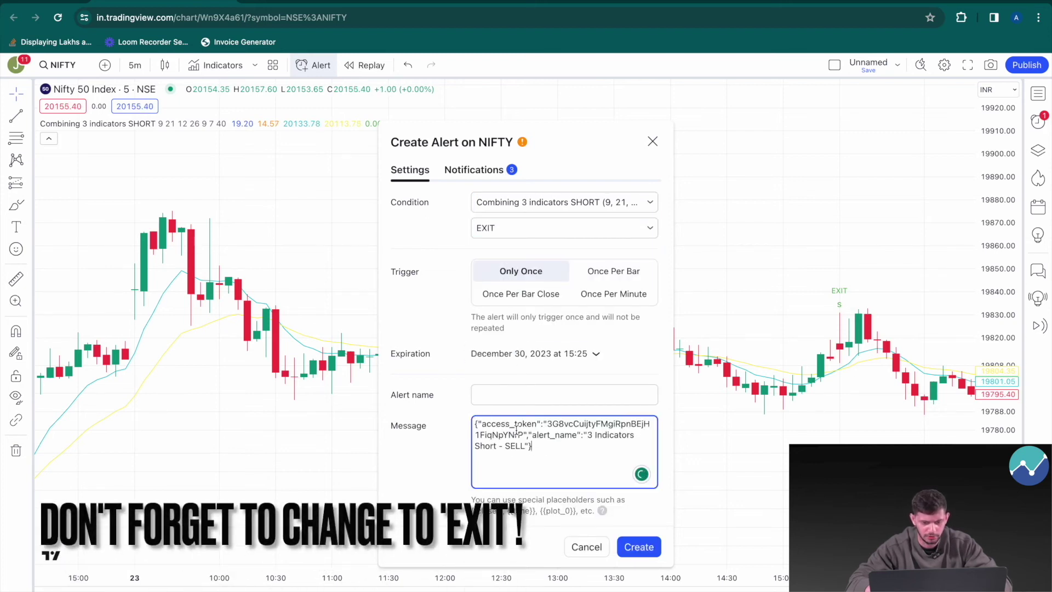
click(474, 171)
click(134, 2)
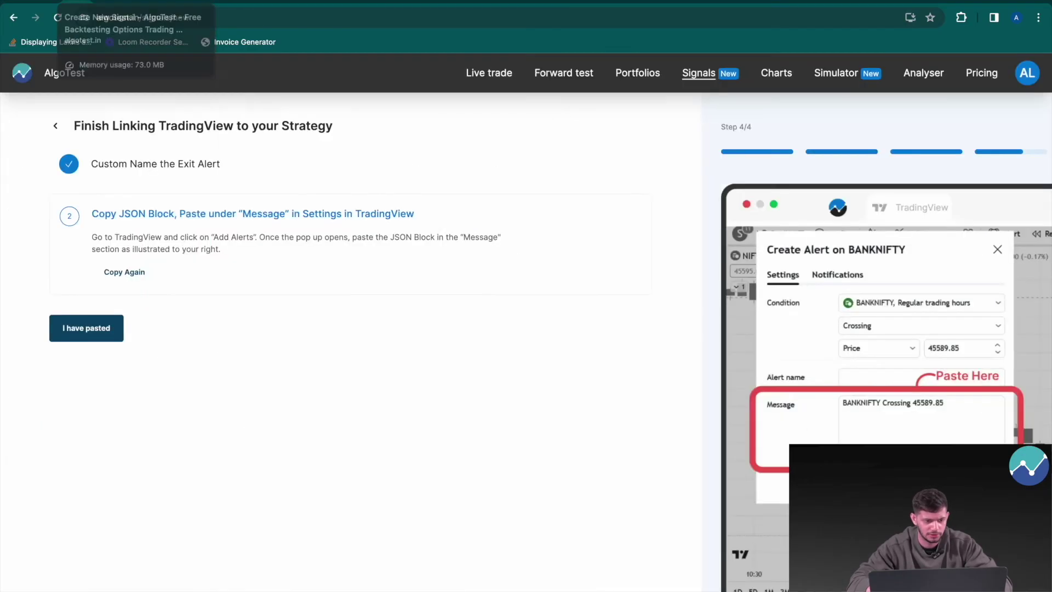
click(112, 329)
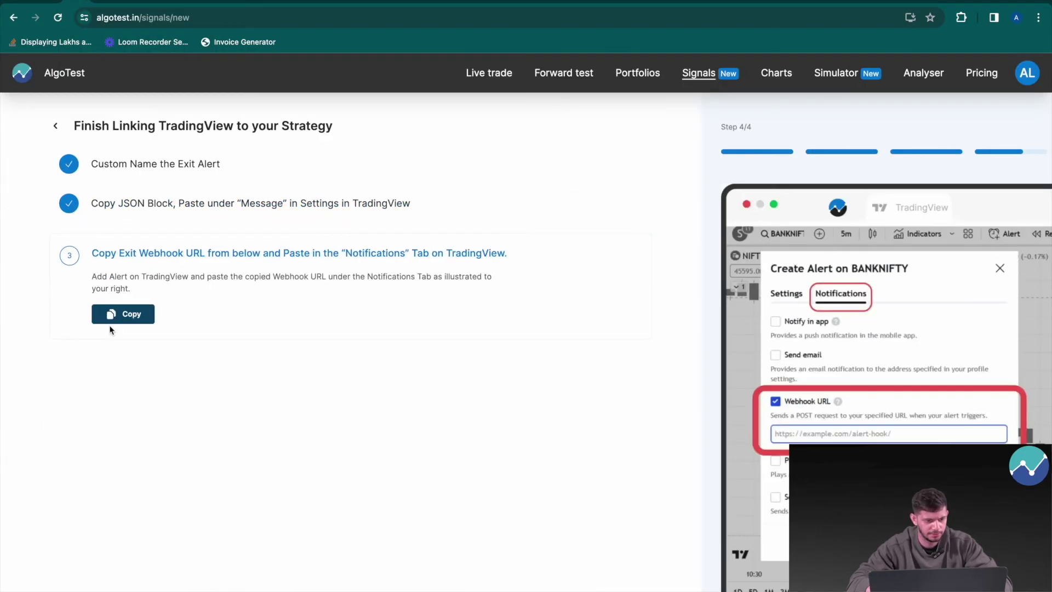
Paste AlgoTest's exit webhook URL into the alert's webhook field and create the alert.
click(115, 317)
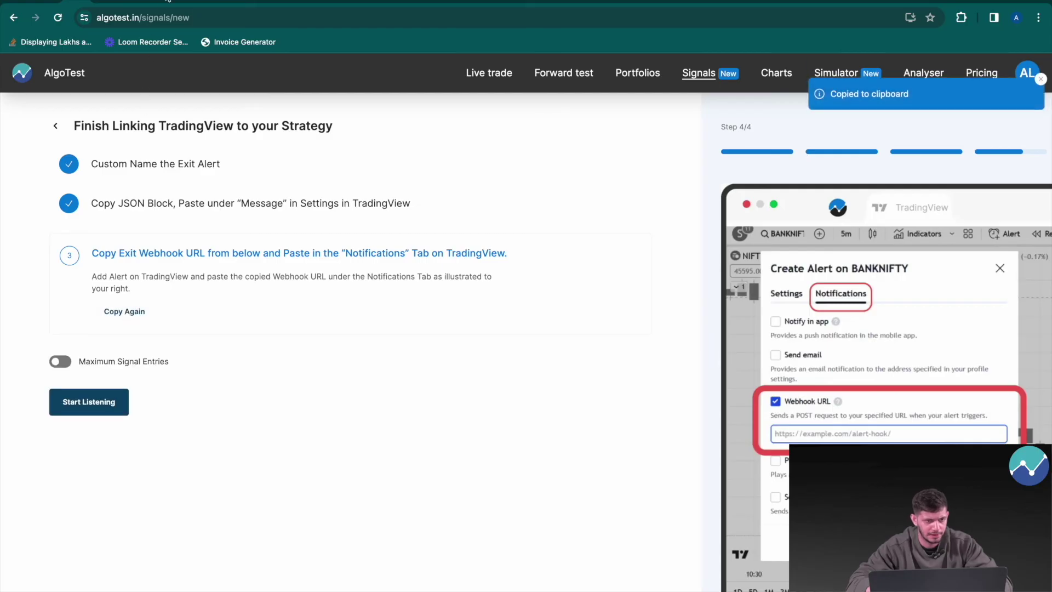
click(168, 2)
triple_click(496, 376)
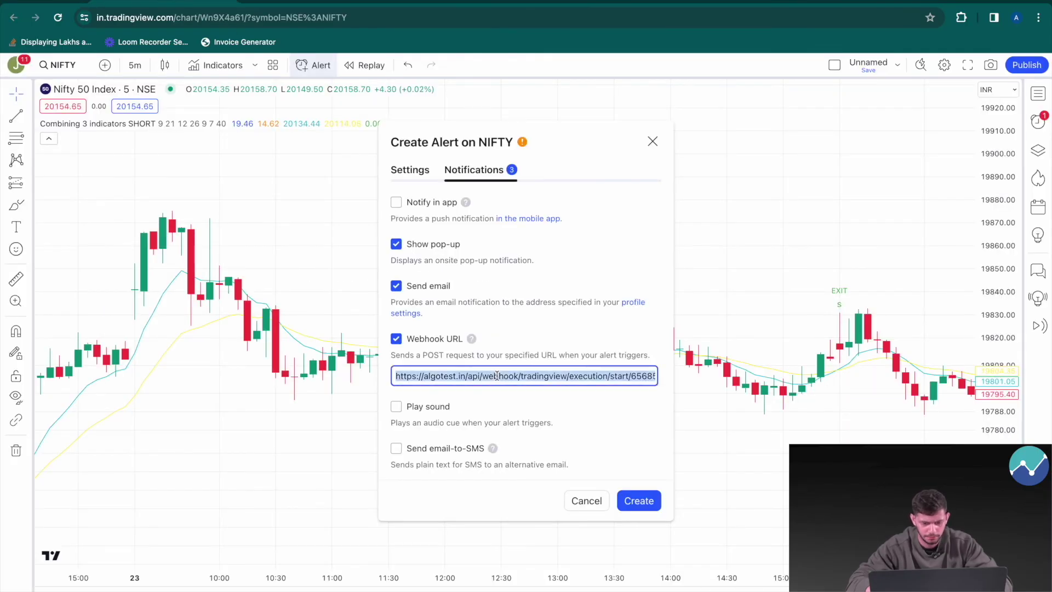
key(ctrl+v)
click(500, 399)
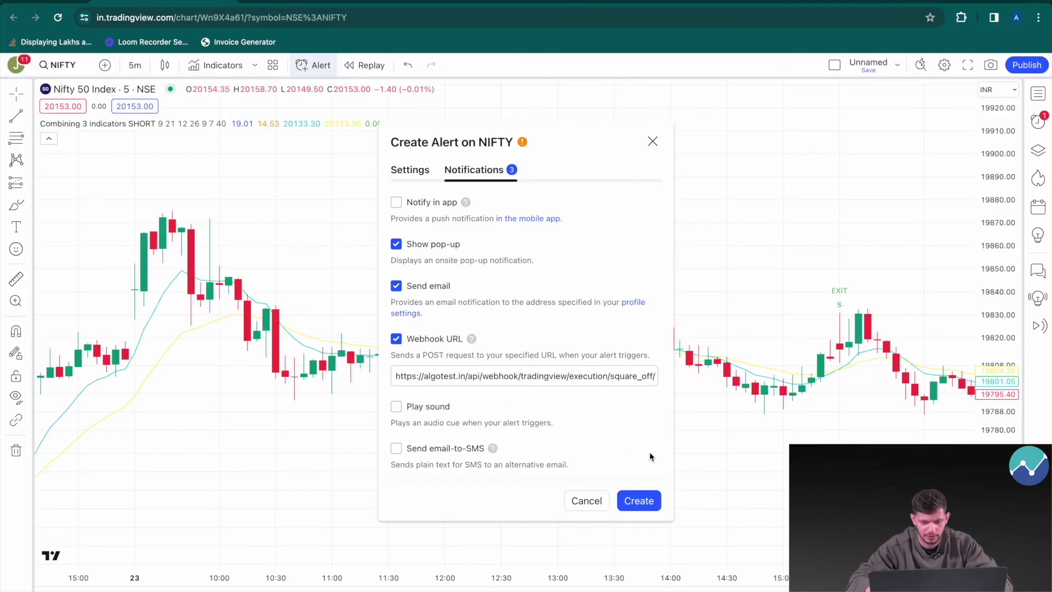
click(643, 498)
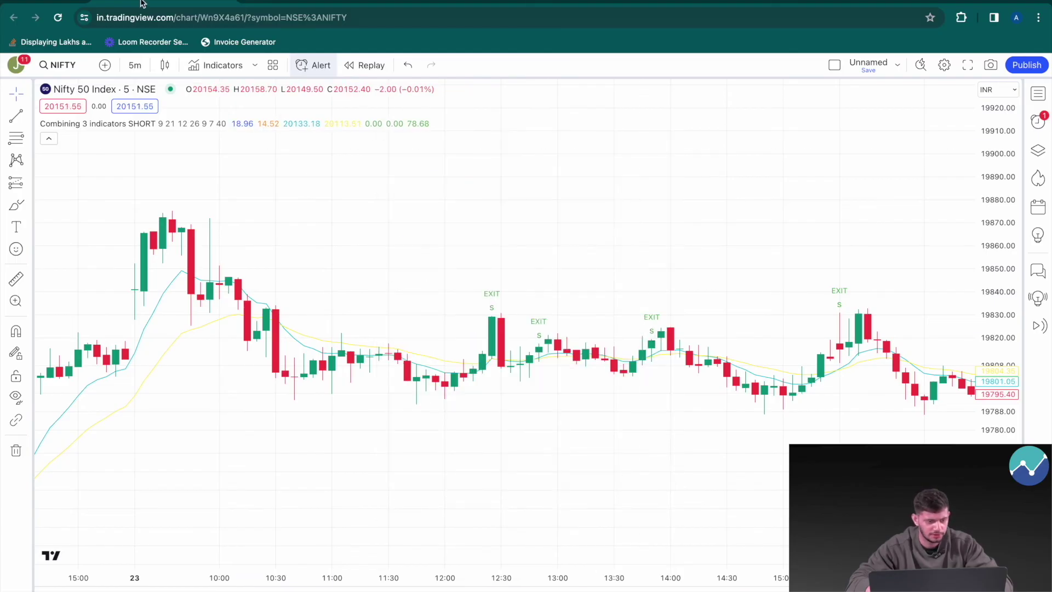
key(ctrl+Tab)
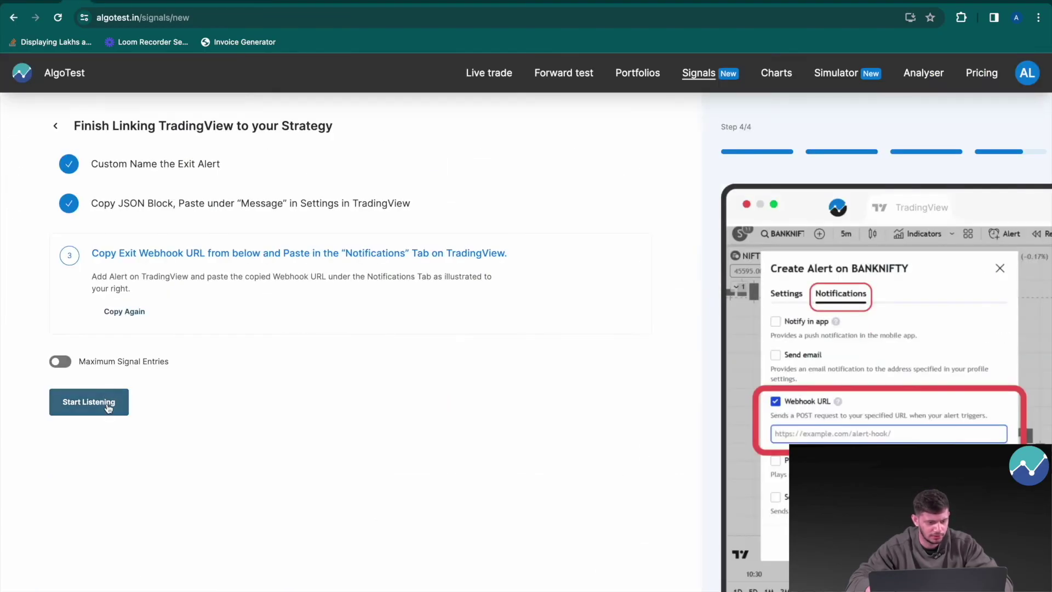
Start AlgoTest listening for '3 Indicators Short', then open the SHORT indicator's Fast EMA length setting.
click(109, 406)
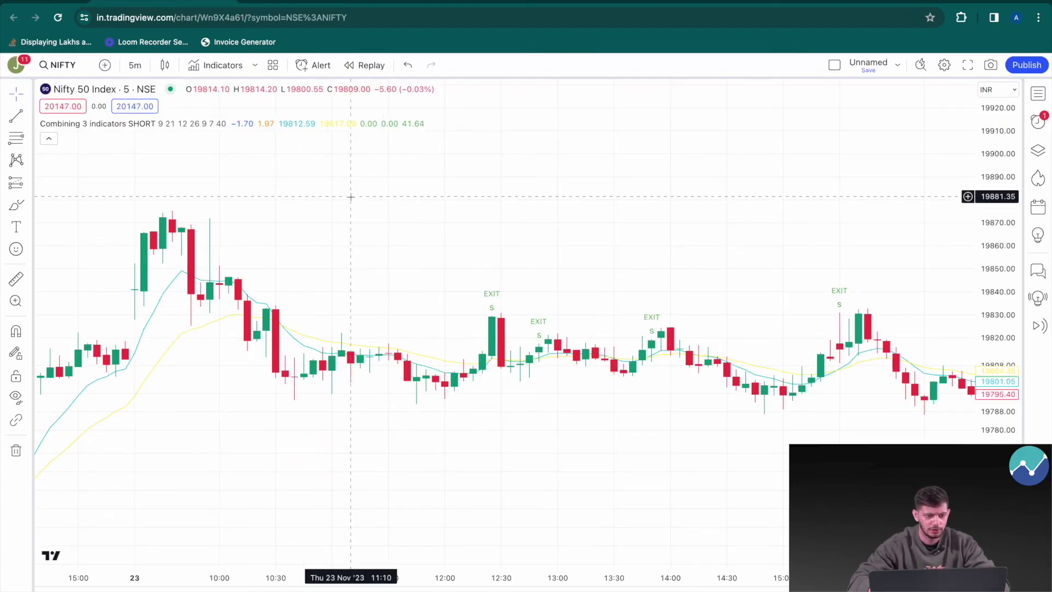
mouse_move(257, 124)
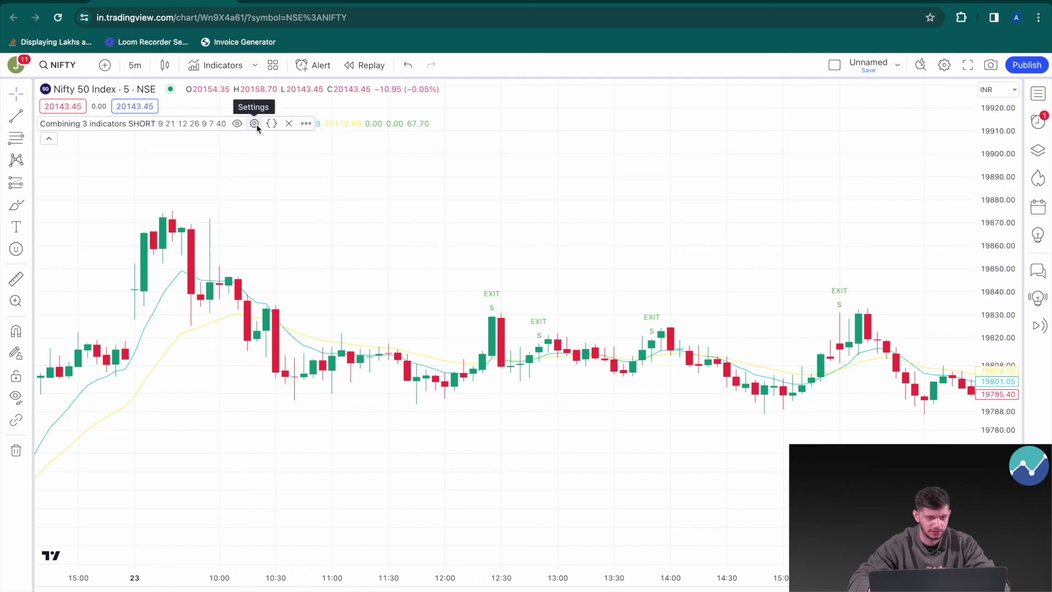
click(255, 123)
click(565, 259)
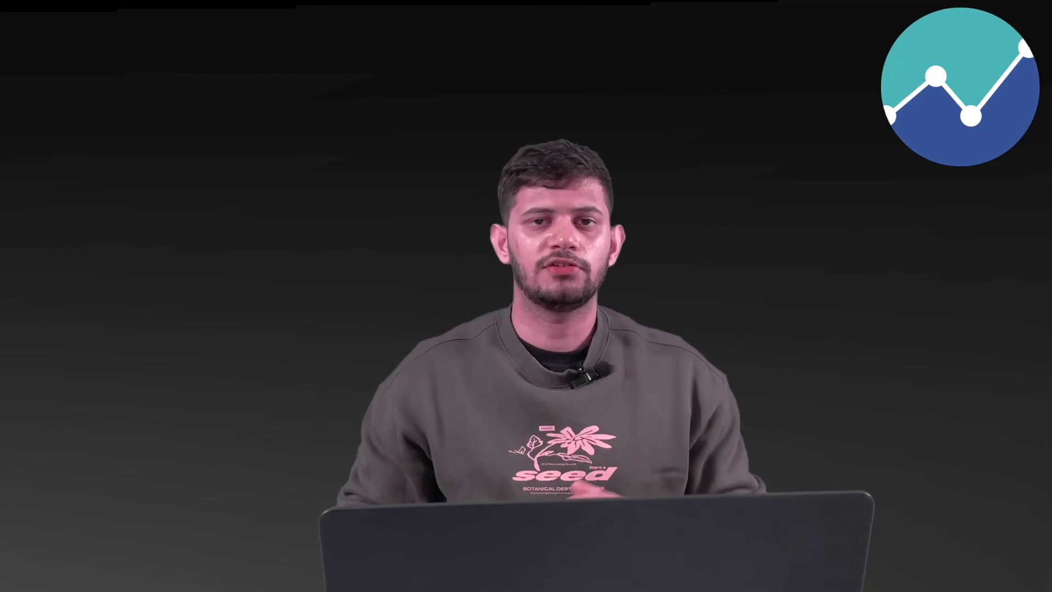